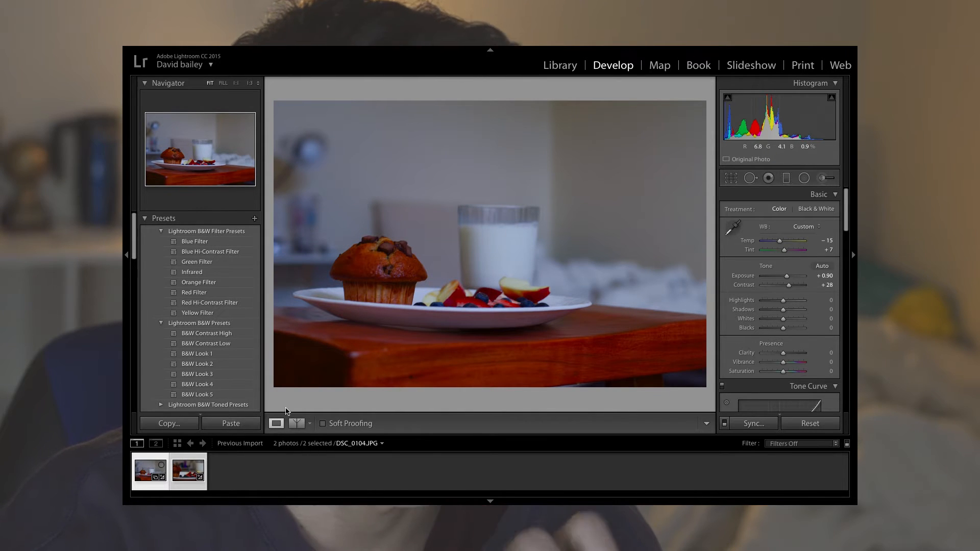
Copy the Before settings to the After version in the split before/after comparison and return to the single-photo view
{"action": "left_click", "coordinate": [295, 425]}
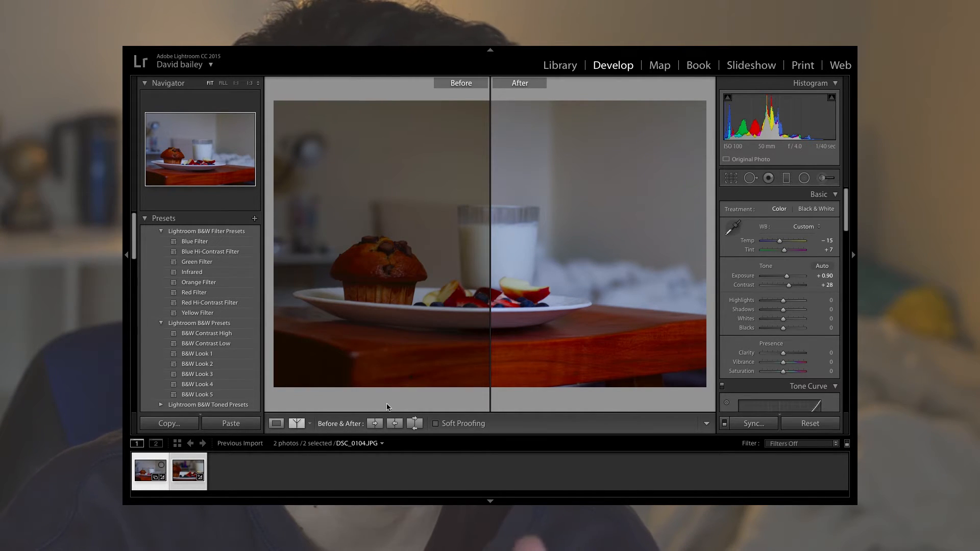
{"action": "left_click", "coordinate": [383, 426]}
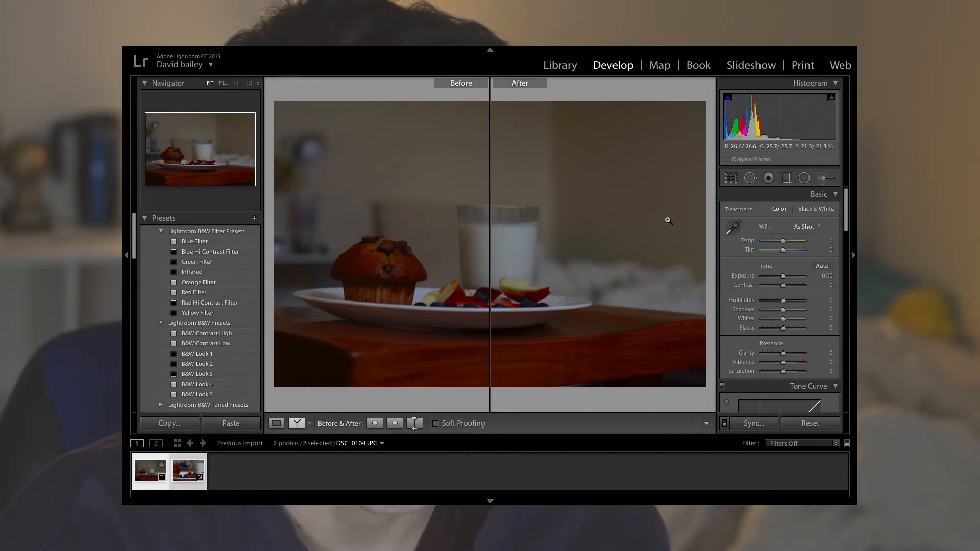
{"action": "left_click", "coordinate": [282, 424]}
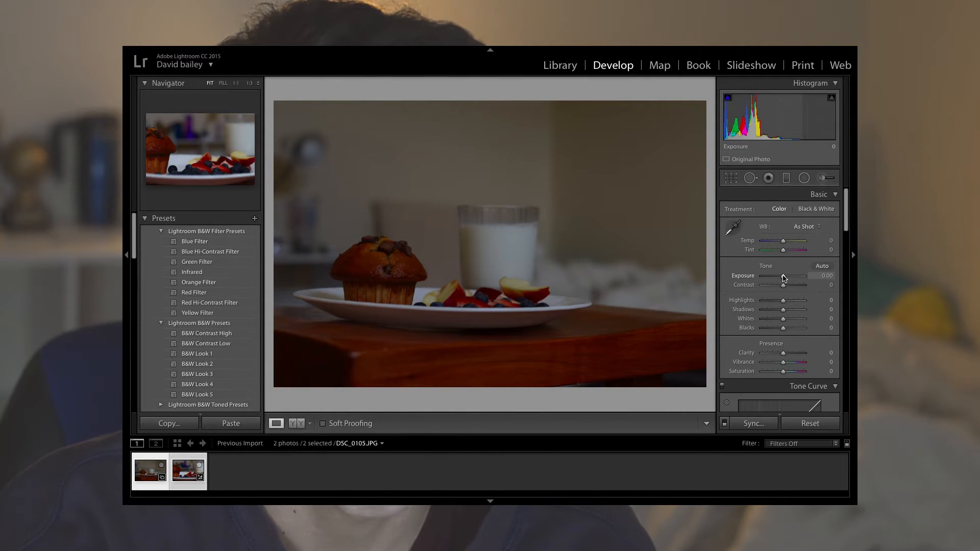
Set the muffin and milk photo's exposure to +0.70
{"action": "left_click_drag", "start_coordinate": [785, 277], "coordinate": [787, 277]}
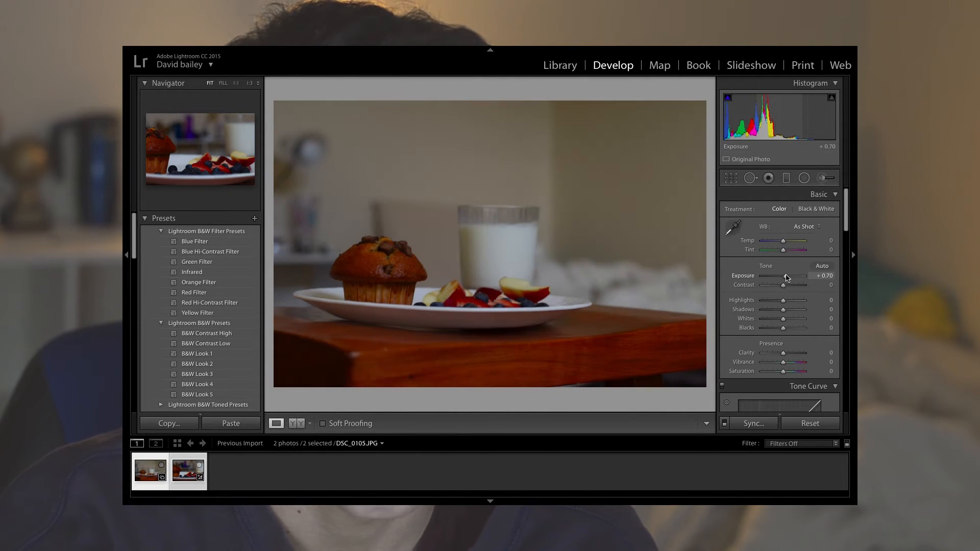
{"action": "left_click", "coordinate": [596, 162]}
{"action": "left_click_drag", "start_coordinate": [597, 169], "coordinate": [553, 210]}
{"action": "left_click", "coordinate": [552, 210]}
Try a Custom white balance by sampling the milk in the glass as the neutral target
{"action": "left_click", "coordinate": [801, 230]}
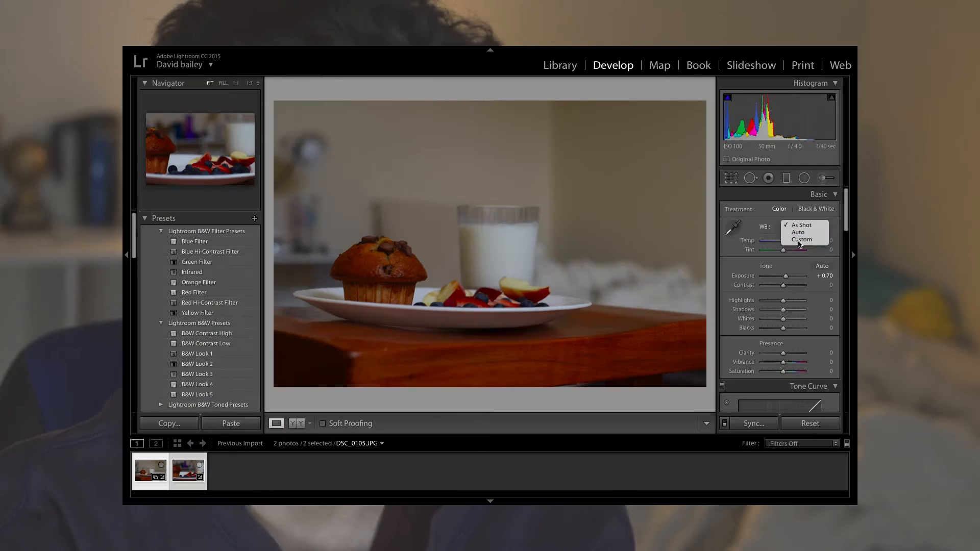
{"action": "left_click", "coordinate": [800, 240]}
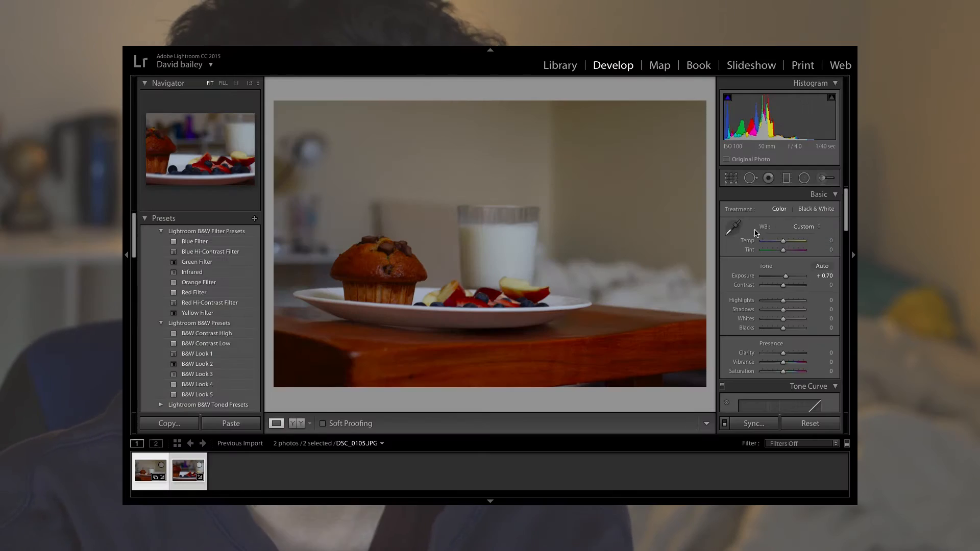
{"action": "left_click", "coordinate": [733, 228]}
{"action": "left_click", "coordinate": [522, 238]}
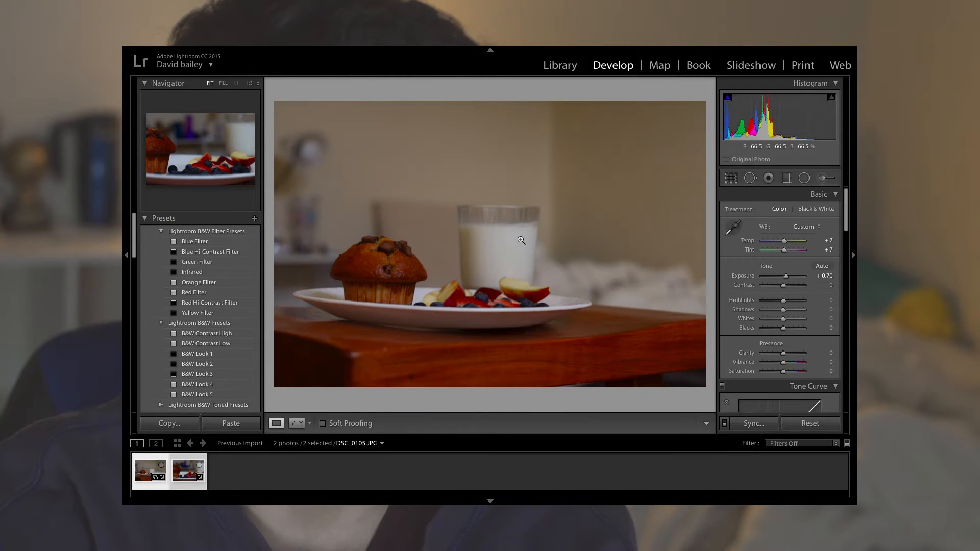
Sample the blank wall beside the glass with the white balance selector and finish the selection
{"action": "left_click", "coordinate": [611, 186]}
{"action": "left_click", "coordinate": [733, 228]}
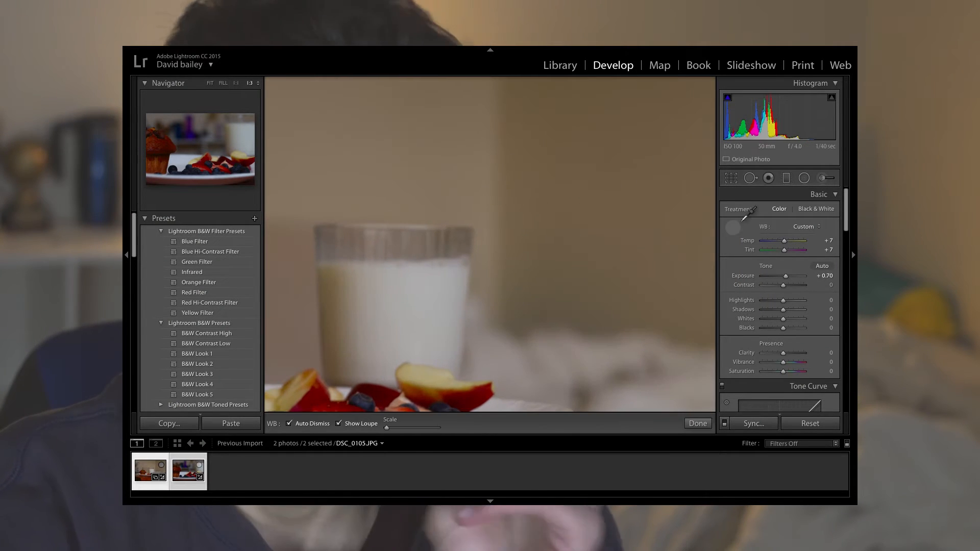
{"action": "left_click", "coordinate": [611, 189]}
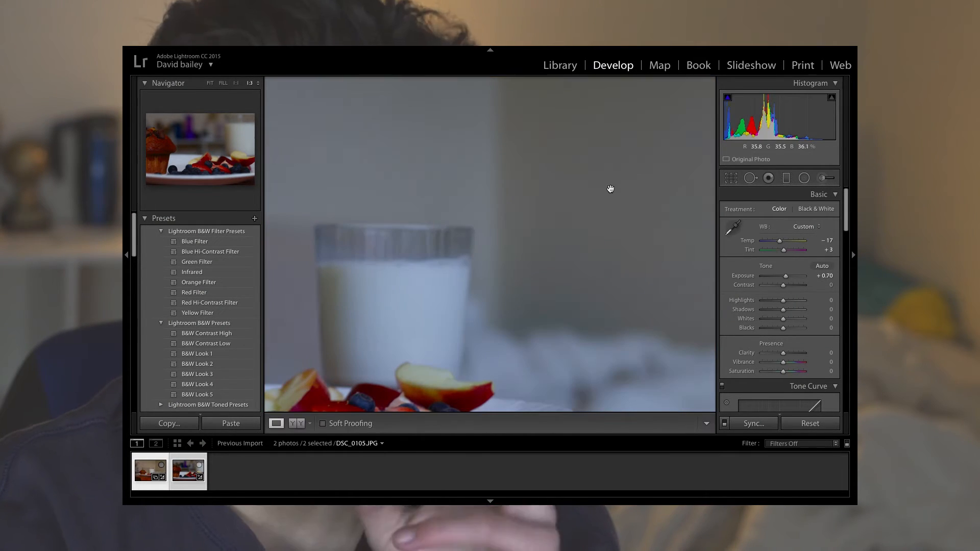
{"action": "left_click", "coordinate": [729, 233]}
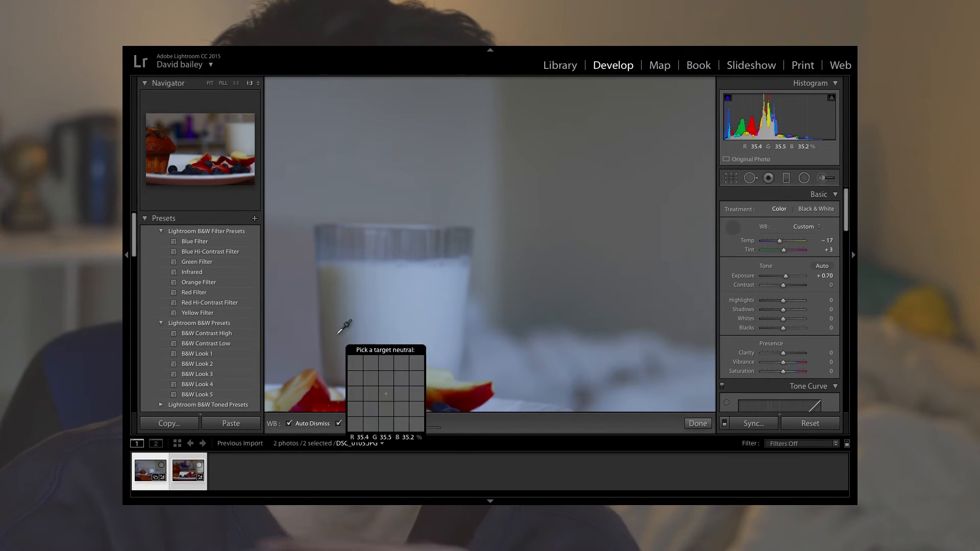
{"action": "key", "text": "ctrl+minus"}
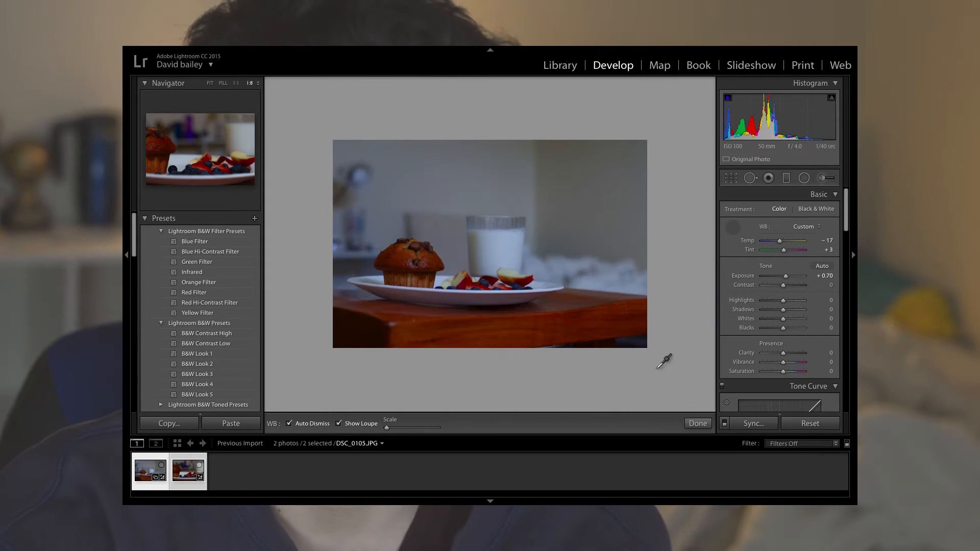
{"action": "left_click", "coordinate": [697, 423]}
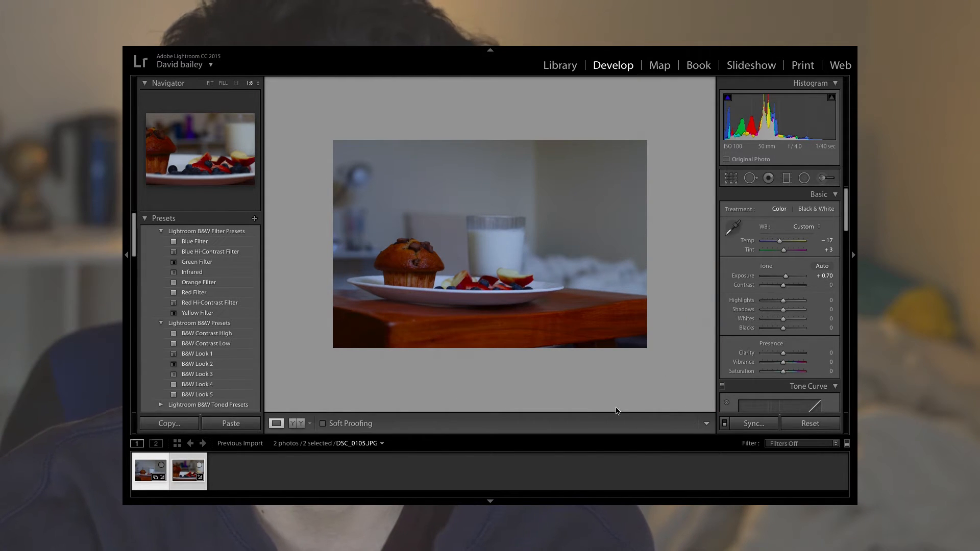
Leave the before/after comparison and set the berry close-up's exposure to +0.65 and contrast to +3
{"action": "left_click", "coordinate": [301, 423]}
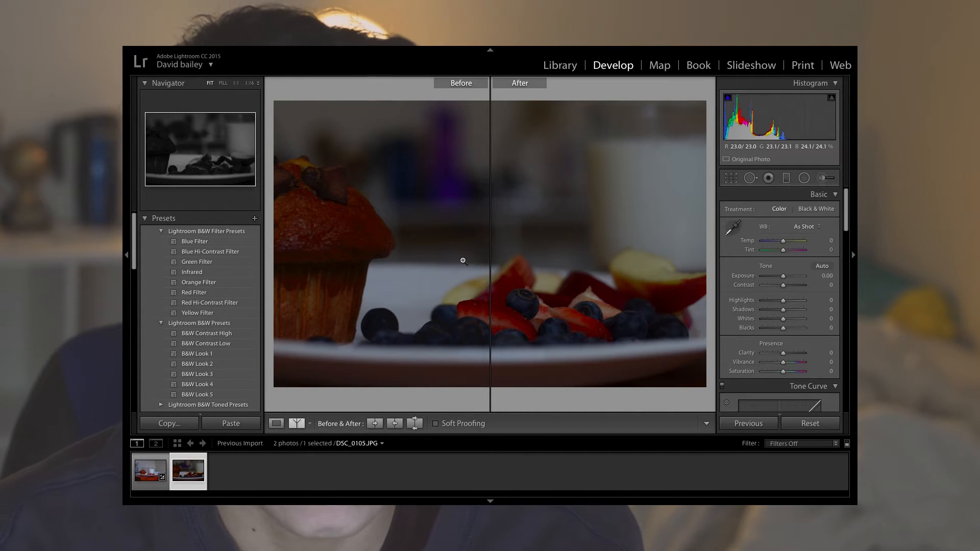
{"action": "key", "text": "y"}
{"action": "left_click_drag", "start_coordinate": [783, 278], "coordinate": [786, 278]}
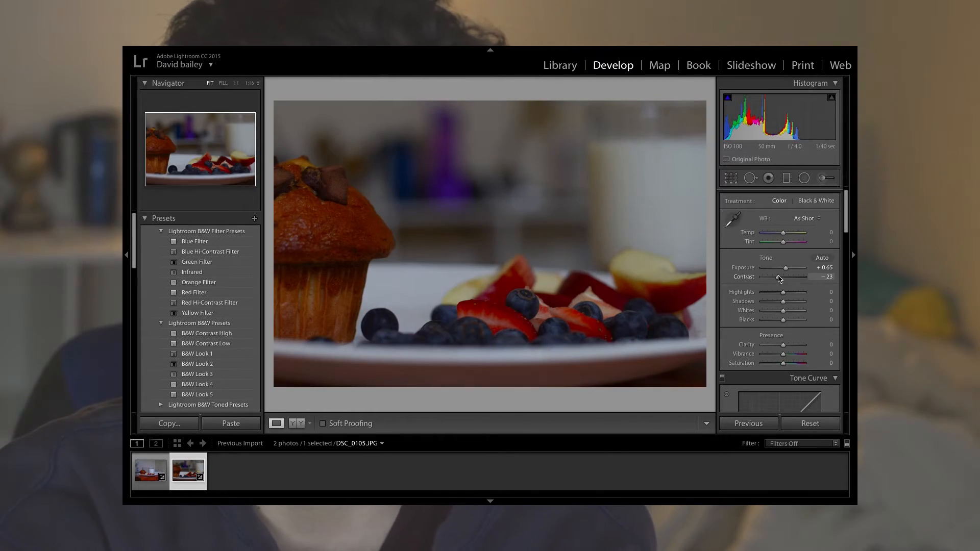
{"action": "mouse_move", "coordinate": [779, 278]}
{"action": "left_mouse_down"}
{"action": "mouse_move", "coordinate": [799, 279]}
{"action": "mouse_move", "coordinate": [785, 281]}
{"action": "left_mouse_up"}
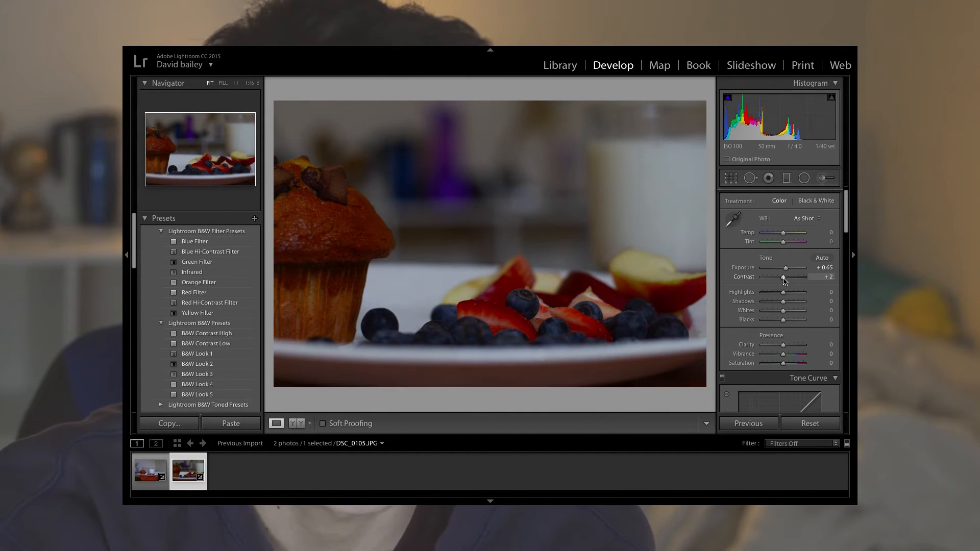
Set the berry photo's highlights to +28 and shadows to −18
{"action": "scroll", "coordinate": [806, 328], "scroll_direction": "down", "scroll_amount": 2}
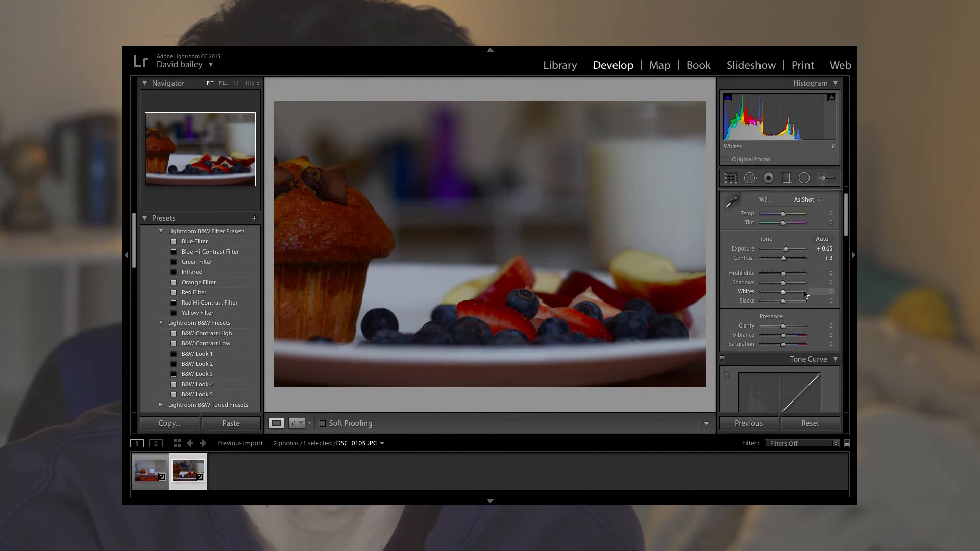
{"action": "scroll", "coordinate": [806, 295], "scroll_direction": "down", "scroll_amount": 2}
{"action": "mouse_move", "coordinate": [783, 260]}
{"action": "left_mouse_down"}
{"action": "mouse_move", "coordinate": [791, 261]}
{"action": "mouse_move", "coordinate": [773, 266]}
{"action": "mouse_move", "coordinate": [790, 266]}
{"action": "left_mouse_up"}
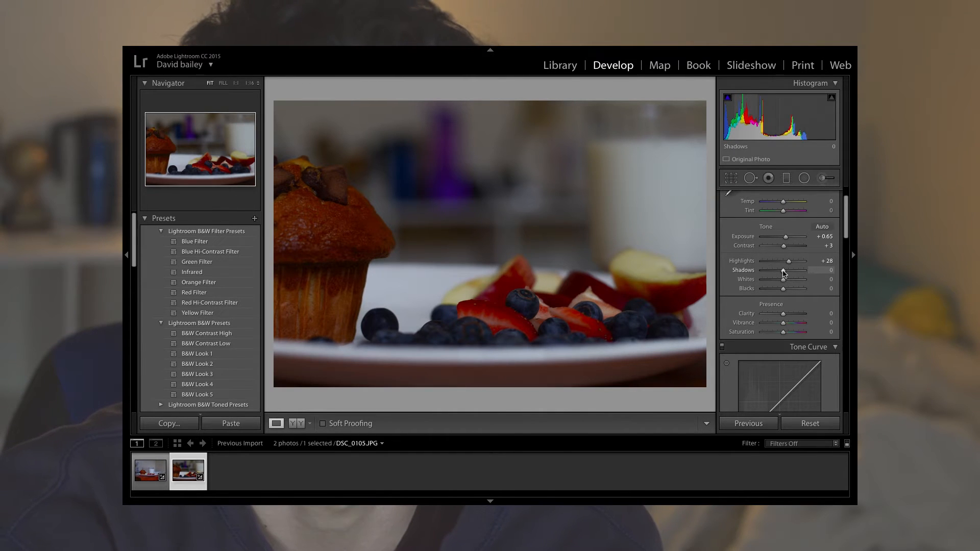
{"action": "left_click_drag", "start_coordinate": [784, 270], "coordinate": [774, 273]}
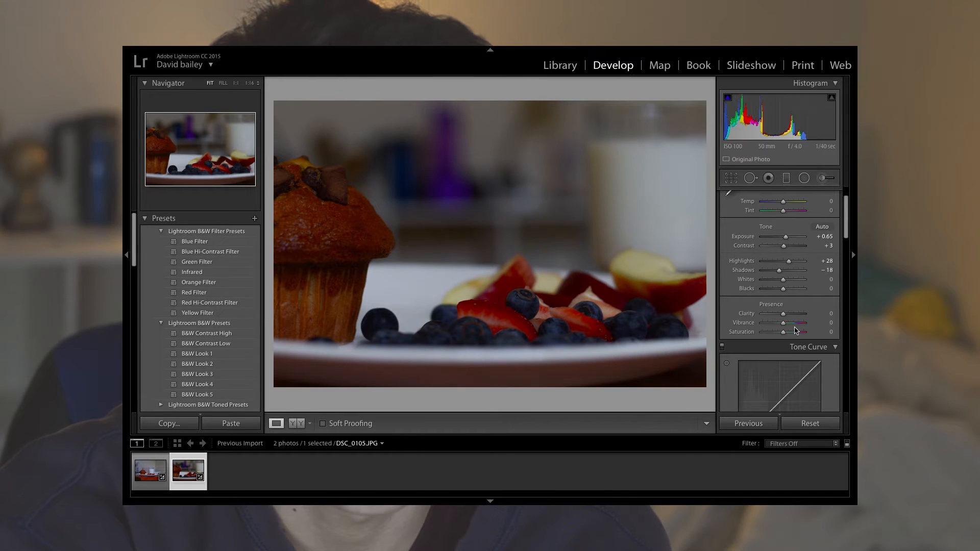
Try a vibrance of −5 and a saturation of +34, and reset the vibrance to 0
{"action": "scroll", "coordinate": [796, 331], "scroll_direction": "down", "scroll_amount": 4}
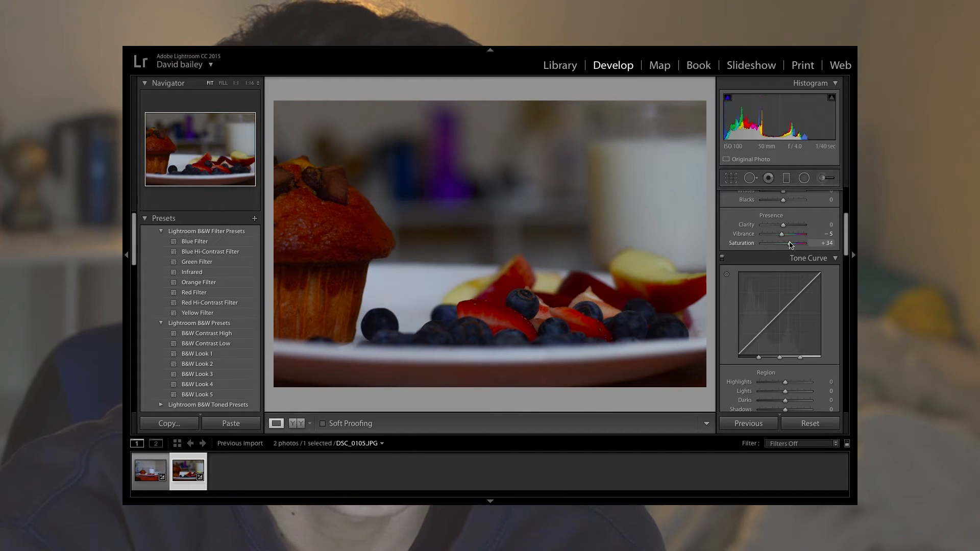
{"action": "left_click", "coordinate": [831, 235]}
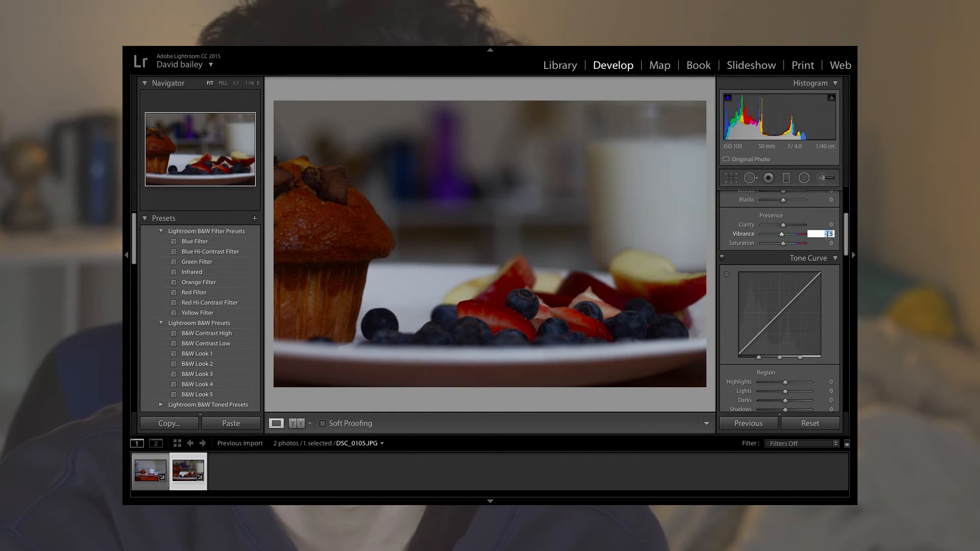
{"action": "type", "text": "0"}
{"action": "key", "text": "Return"}
Shape the tone curve with Highlights at +24 and Darks at +9
{"action": "left_click_drag", "start_coordinate": [812, 282], "coordinate": [812, 278]}
{"action": "left_click_drag", "start_coordinate": [761, 332], "coordinate": [761, 332]}
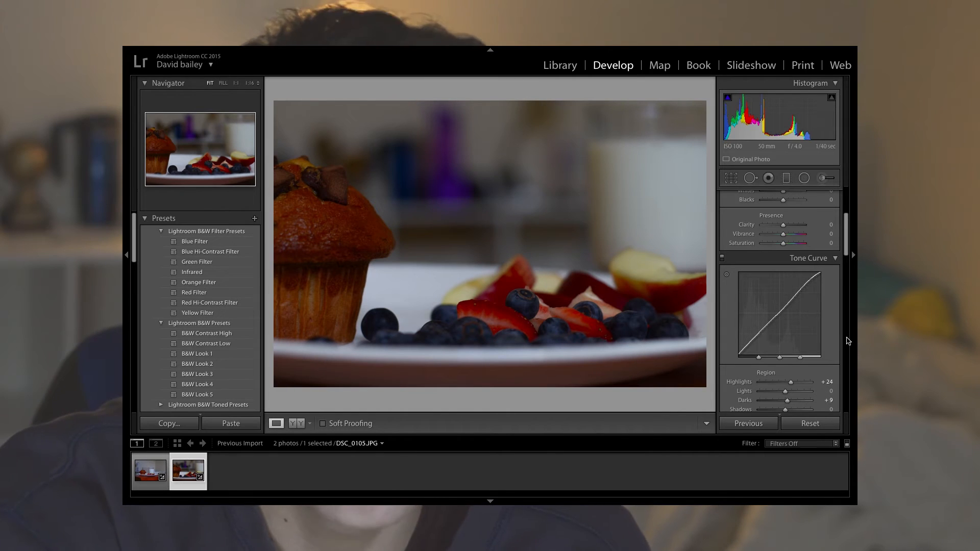
Look through the remaining develop settings down to Camera Calibration and examine the berry photo up close
{"action": "scroll", "coordinate": [848, 339], "scroll_direction": "down", "scroll_amount": 4}
{"action": "scroll", "coordinate": [848, 341], "scroll_direction": "down", "scroll_amount": 8}
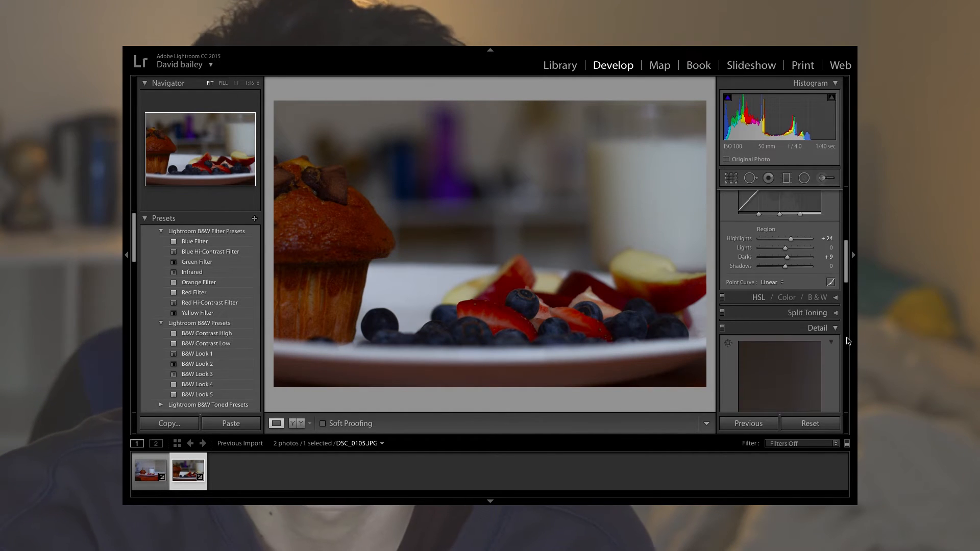
{"action": "scroll", "coordinate": [848, 341], "scroll_direction": "down", "scroll_amount": 3}
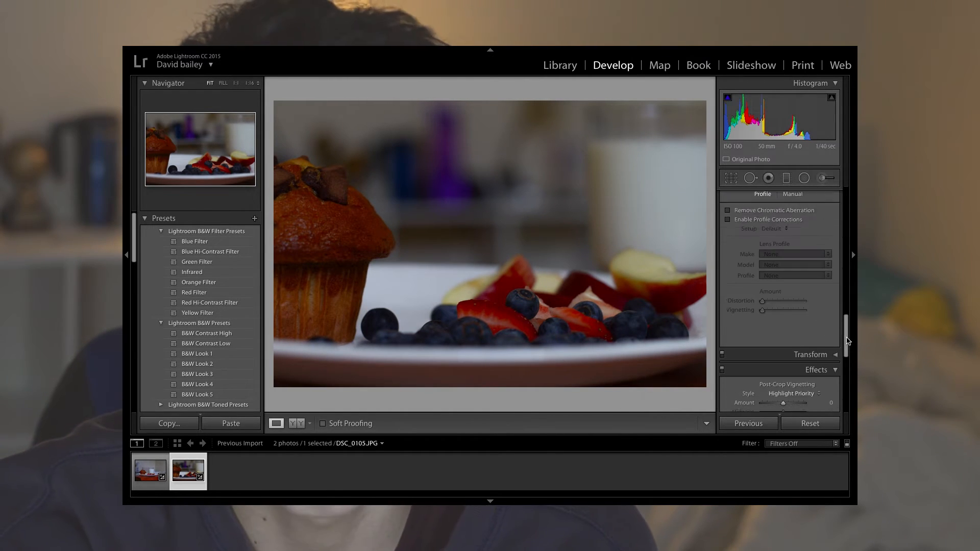
{"action": "scroll", "coordinate": [848, 341], "scroll_direction": "down", "scroll_amount": 2}
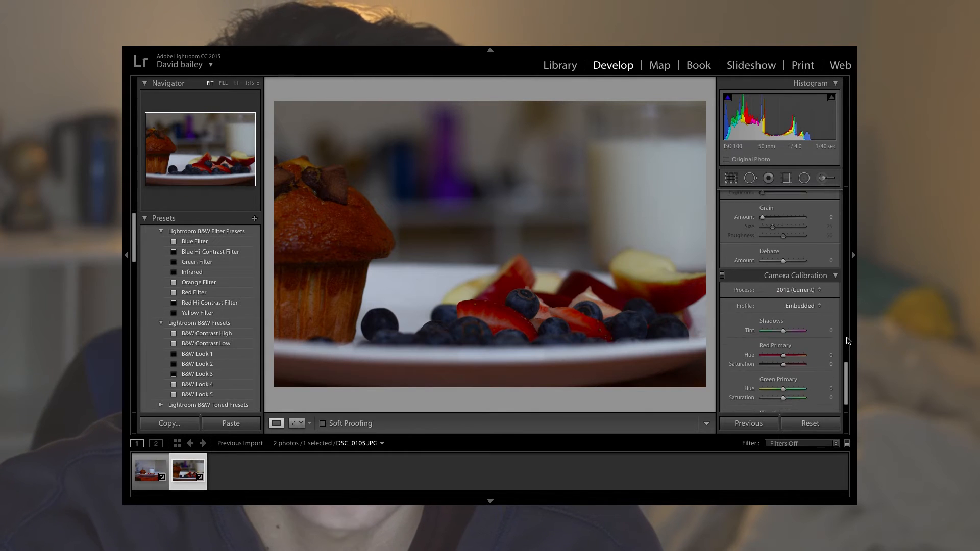
{"action": "left_click", "coordinate": [482, 252]}
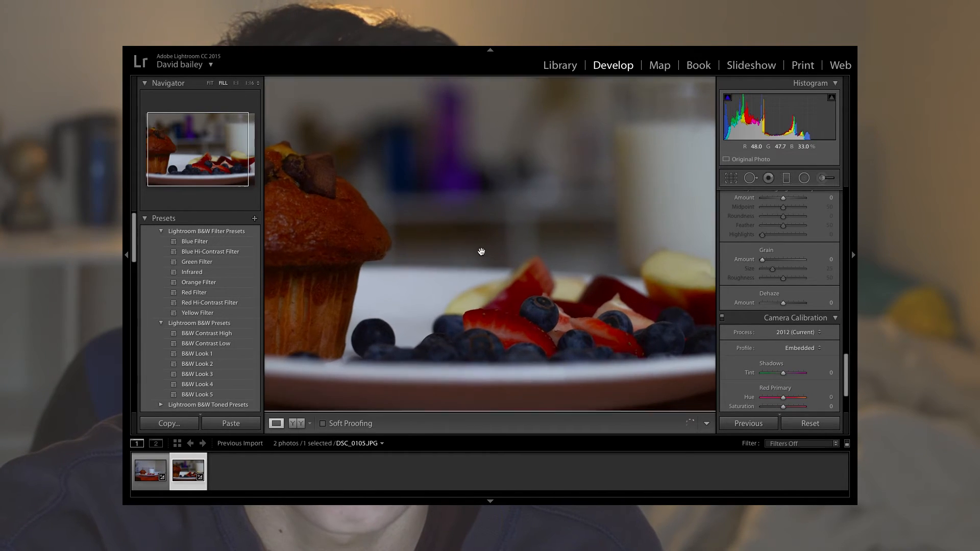
{"action": "scroll", "coordinate": [482, 249], "scroll_direction": "up", "scroll_amount": 5}
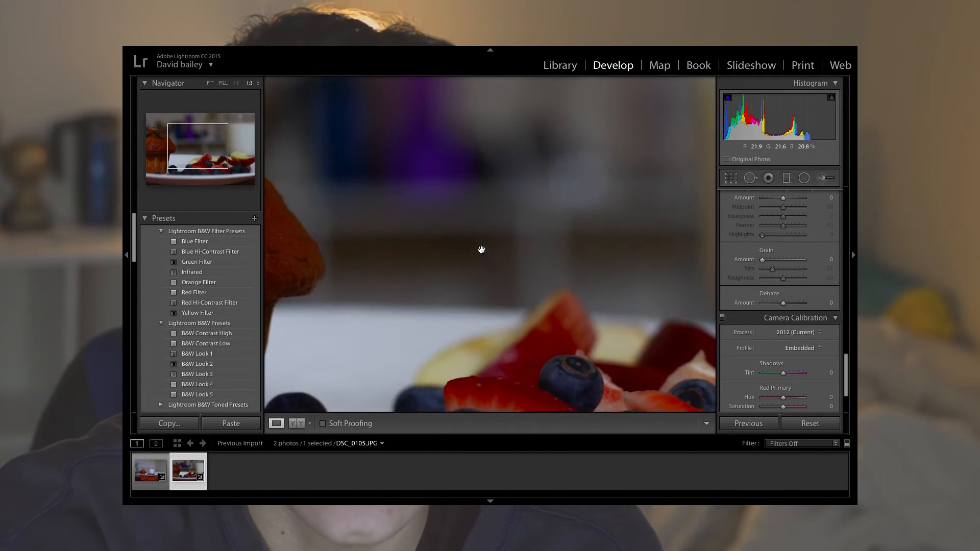
{"action": "key", "text": "ctrl+alt+minus"}
{"action": "key", "text": "ctrl+alt+minus"}
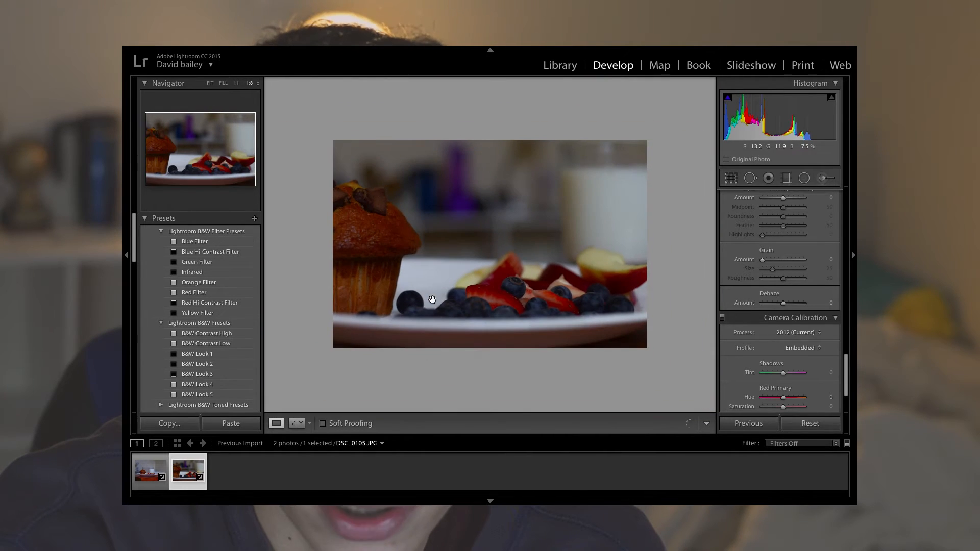
{"action": "scroll", "coordinate": [835, 325], "scroll_direction": "down", "scroll_amount": 3}
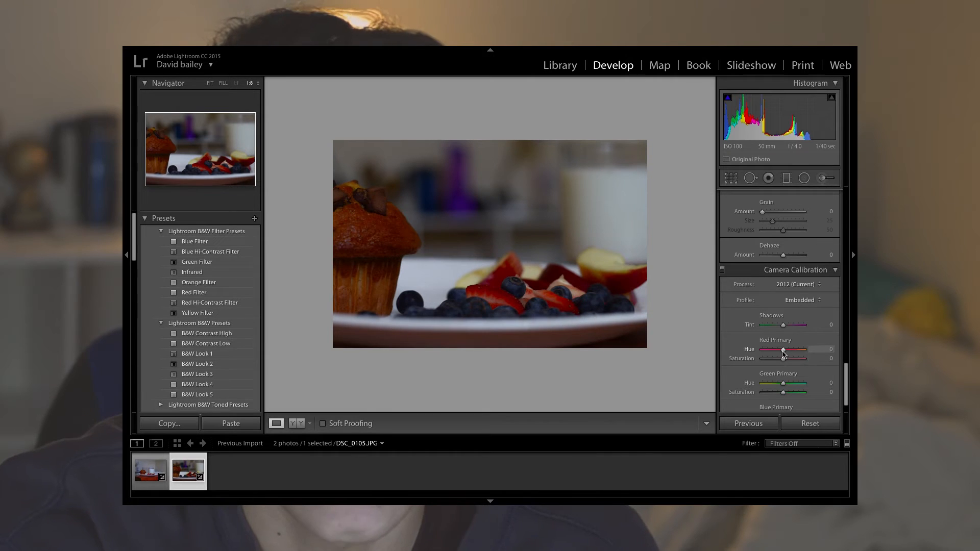
Try shifting the red primary hue in both directions in Camera Calibration and reset it to 0
{"action": "left_click", "coordinate": [511, 295]}
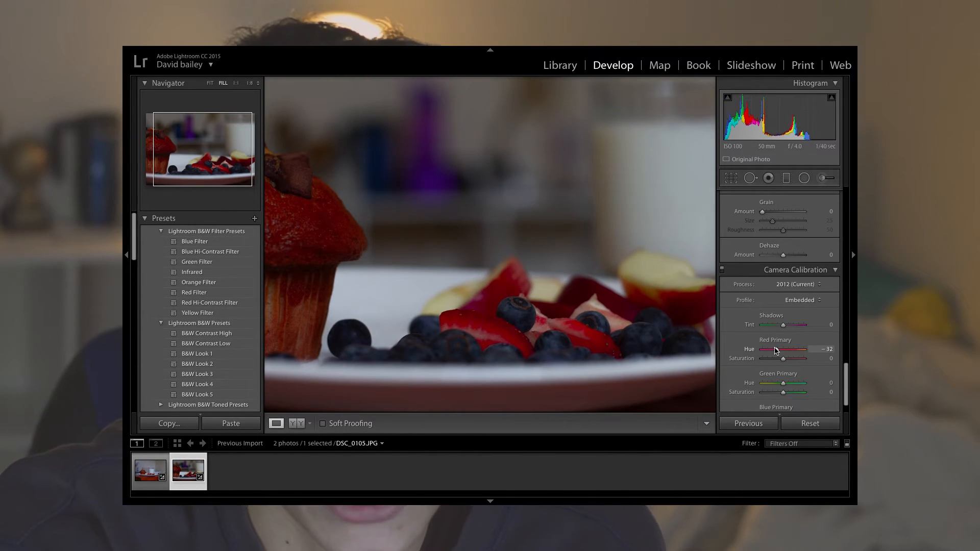
{"action": "left_click_drag", "start_coordinate": [769, 352], "coordinate": [781, 352]}
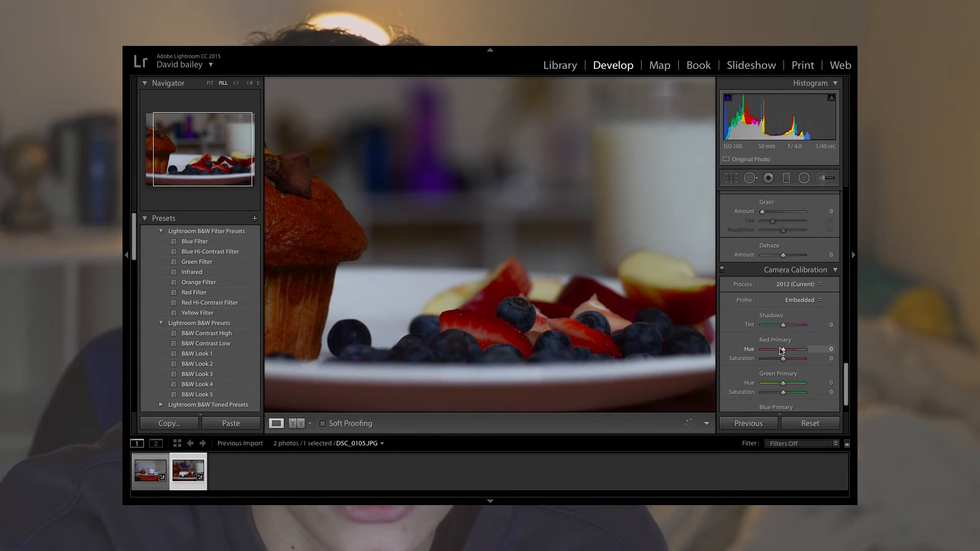
{"action": "mouse_move", "coordinate": [784, 349]}
{"action": "left_mouse_down"}
{"action": "mouse_move", "coordinate": [768, 350]}
{"action": "mouse_move", "coordinate": [799, 349]}
{"action": "left_mouse_up"}
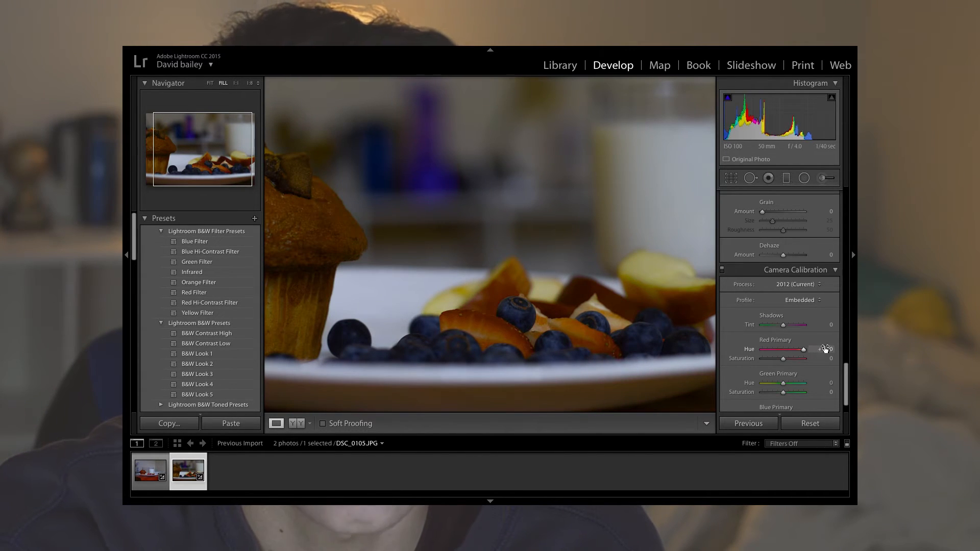
{"action": "type", "text": "0"}
{"action": "key", "text": "Return"}
Set the red primary hue to −10 and check the strawberries up close
{"action": "left_click_drag", "start_coordinate": [783, 350], "coordinate": [776, 352]}
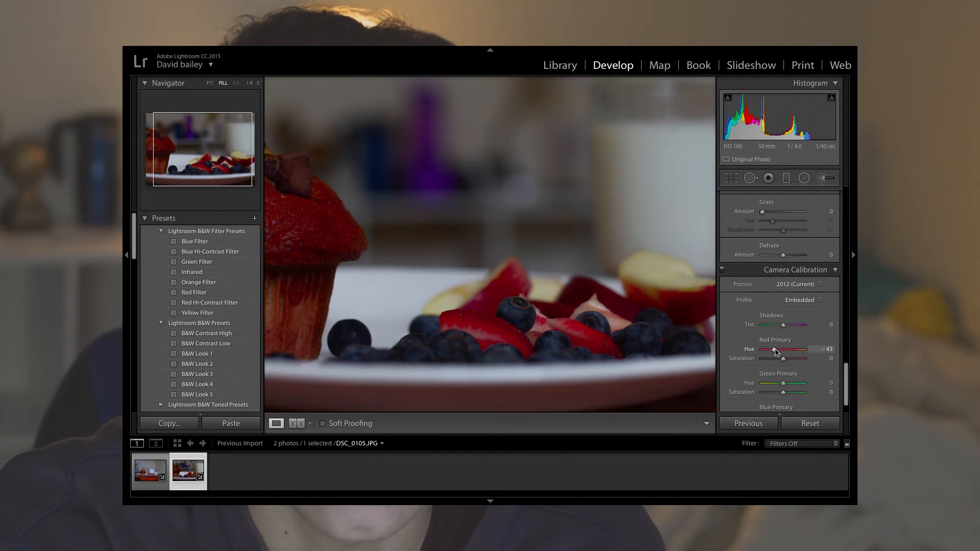
{"action": "left_click", "coordinate": [473, 329]}
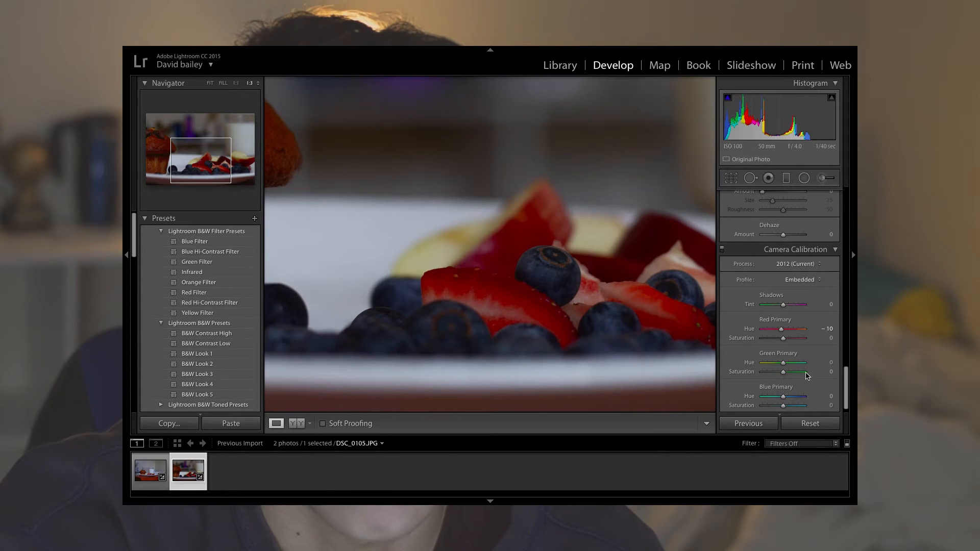
Set the blue primary hue to −7 and its saturation to about +46 while focusing on the blueberries
{"action": "left_click", "coordinate": [179, 157]}
{"action": "left_click", "coordinate": [227, 157]}
{"action": "left_click_drag", "start_coordinate": [225, 170], "coordinate": [197, 169]}
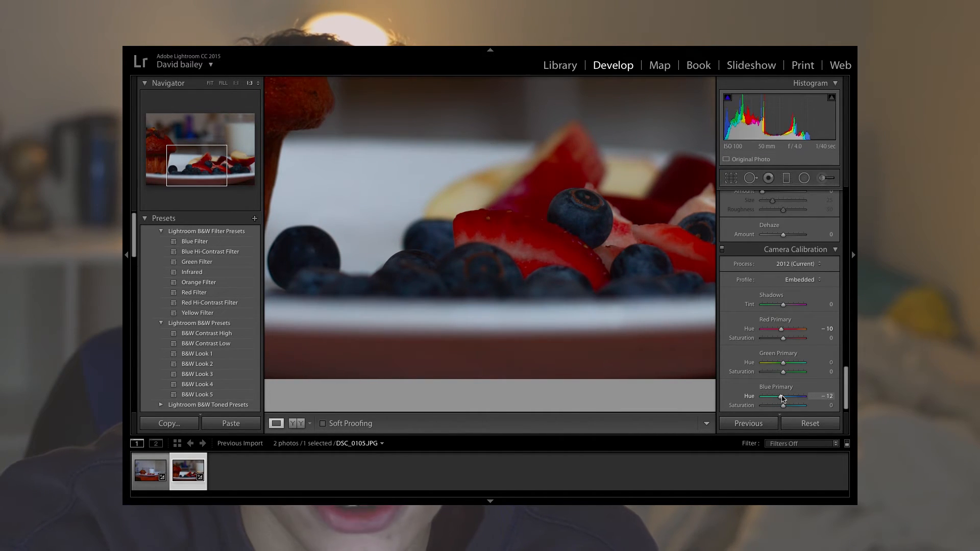
{"action": "left_click_drag", "start_coordinate": [784, 405], "coordinate": [798, 402]}
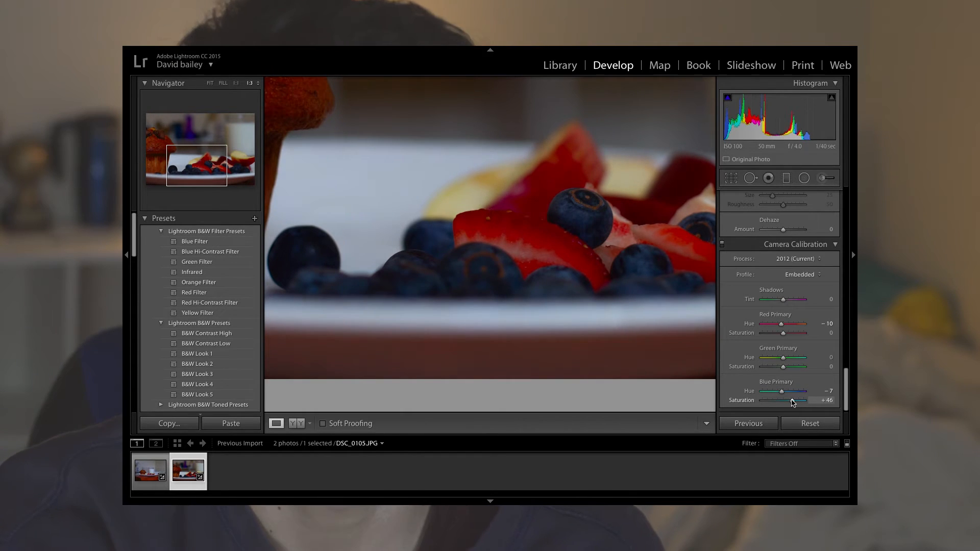
Set the blue primary saturation to +37 and compare the whole photo before and after the edits
{"action": "left_click_drag", "start_coordinate": [792, 403], "coordinate": [790, 403]}
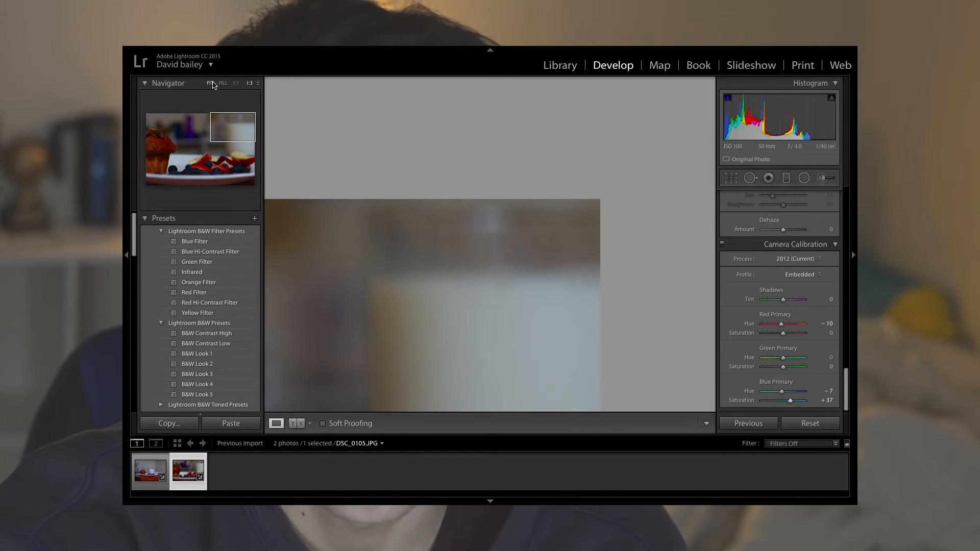
{"action": "left_click", "coordinate": [210, 83]}
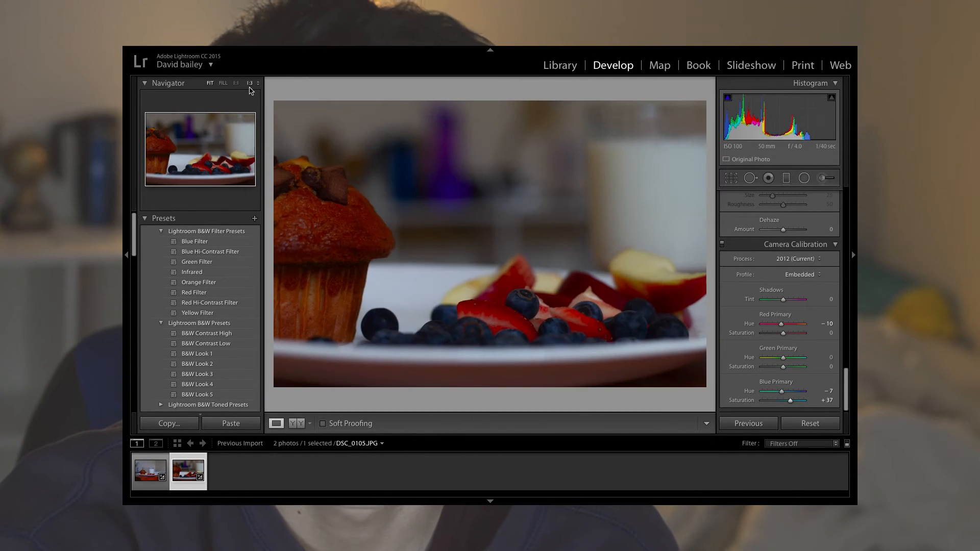
{"action": "left_click", "coordinate": [297, 424]}
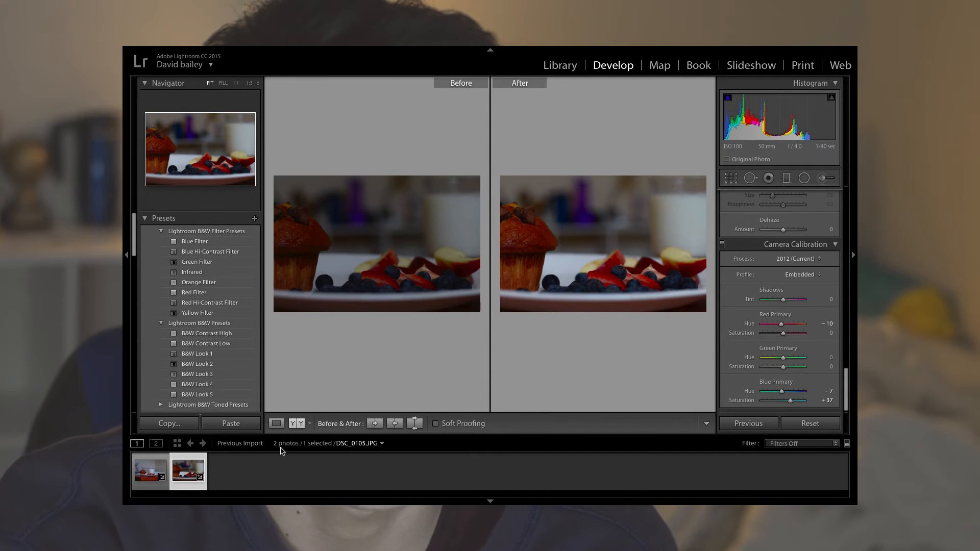
{"action": "left_click", "coordinate": [277, 424]}
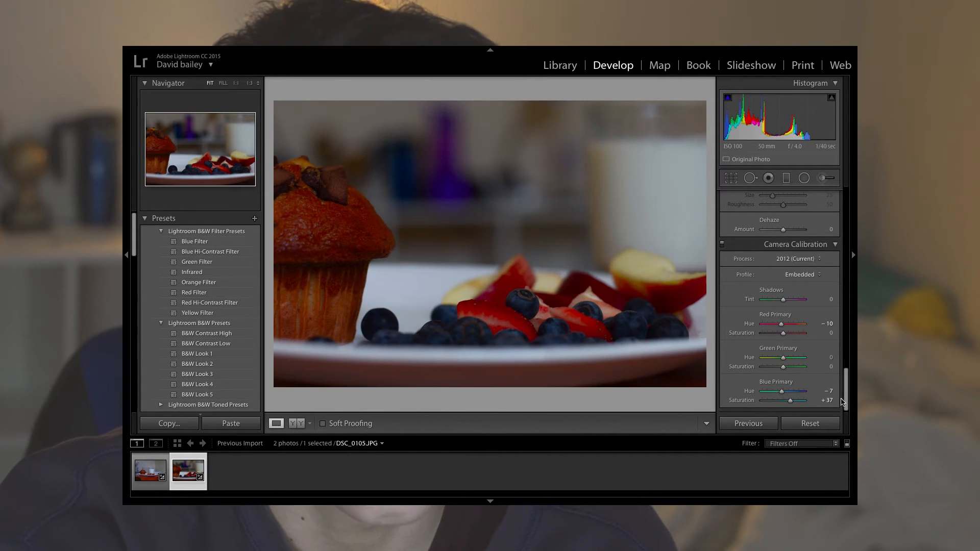
Start a new Adjustment Brush mask and paint a short stroke on the muffin
{"action": "left_click_drag", "start_coordinate": [844, 404], "coordinate": [850, 211]}
{"action": "left_click", "coordinate": [823, 177]}
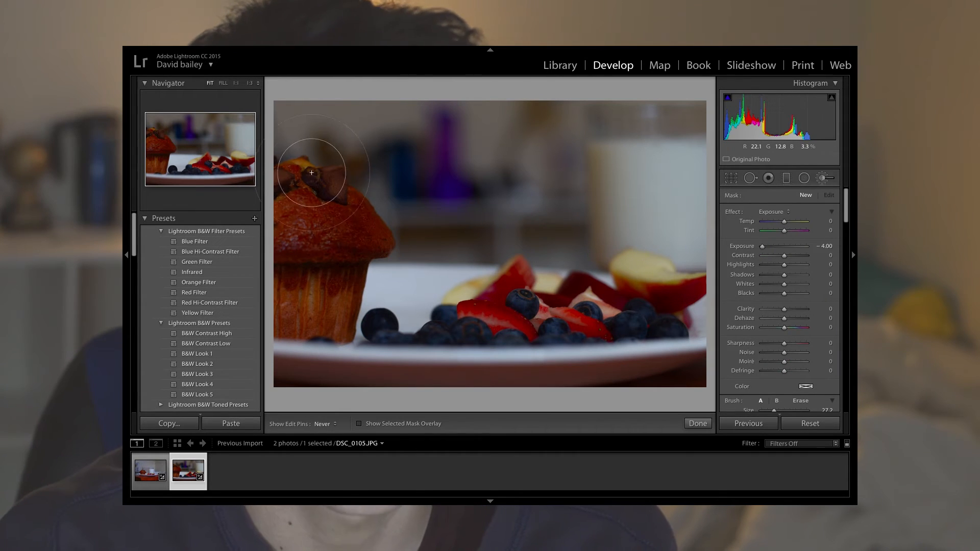
{"action": "mouse_move", "coordinate": [323, 240]}
{"action": "left_mouse_down"}
{"action": "mouse_move", "coordinate": [297, 307]}
{"action": "mouse_move", "coordinate": [380, 227]}
{"action": "mouse_move", "coordinate": [327, 244]}
{"action": "left_mouse_up"}
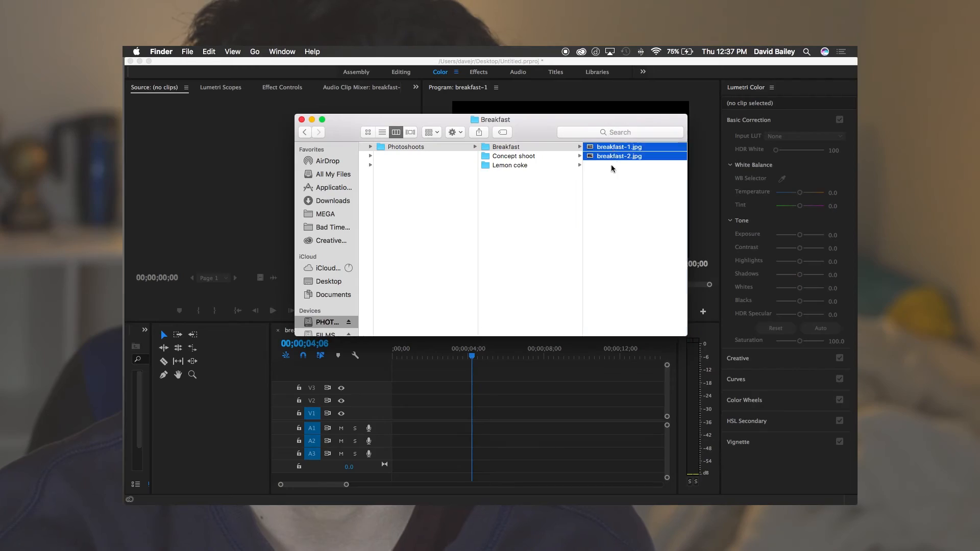
Switch to Premiere Pro, place breakfast-1.jpg and breakfast-2.jpg on track V2, and select the first clip with the playhead at the sequence start
{"action": "left_click_drag", "start_coordinate": [611, 164], "coordinate": [467, 400]}
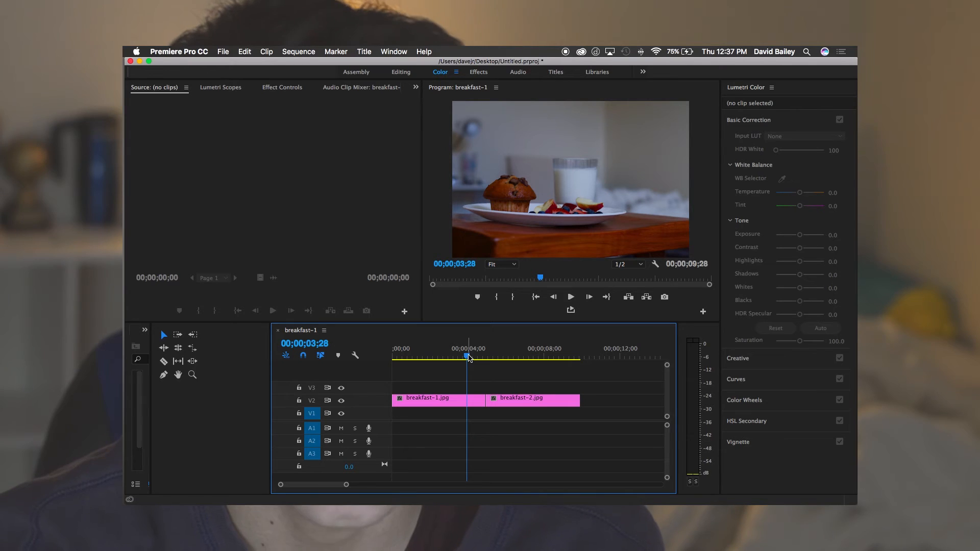
{"action": "left_click_drag", "start_coordinate": [469, 358], "coordinate": [387, 347]}
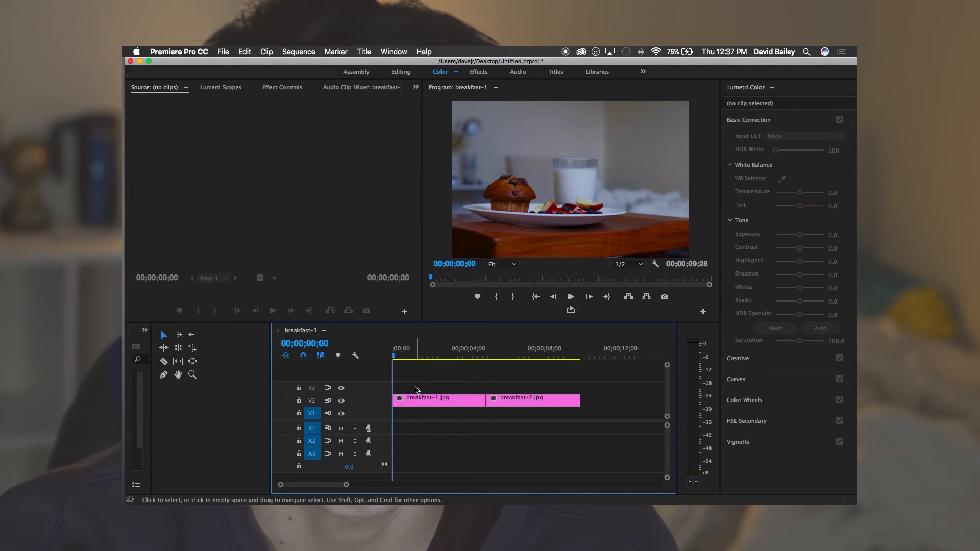
{"action": "left_click", "coordinate": [418, 399]}
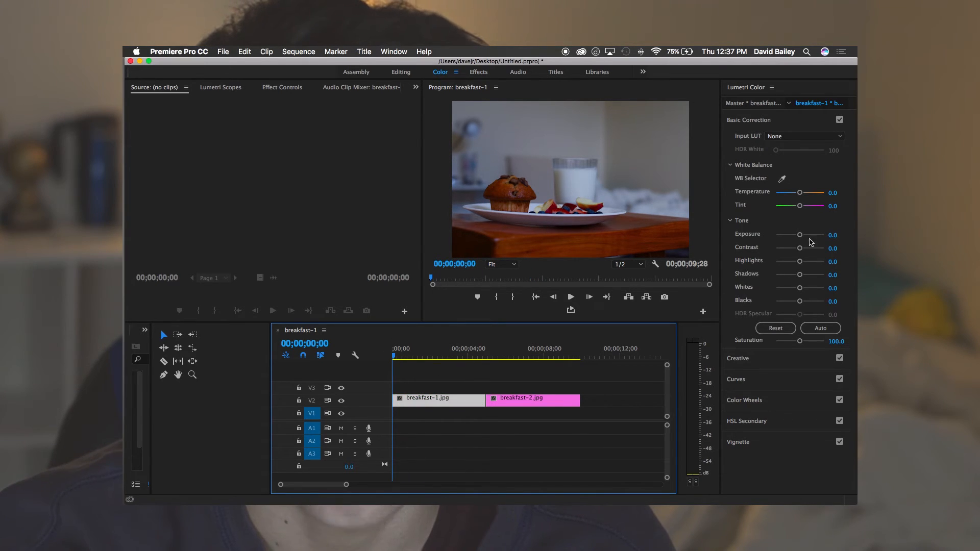
Try lowering the breakfast-1 clip's contrast to about −19 and reset it to 0
{"action": "left_click_drag", "start_coordinate": [800, 248], "coordinate": [795, 252]}
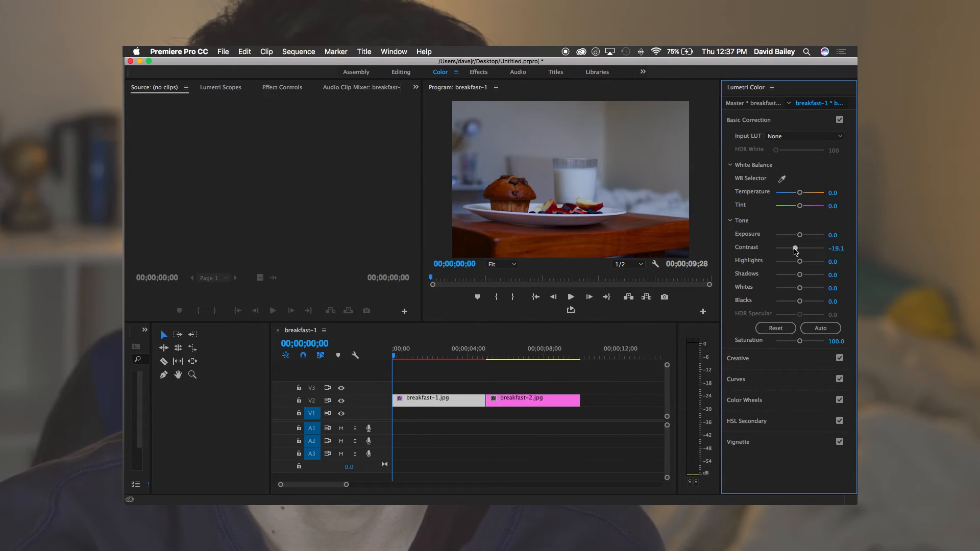
{"action": "left_click", "coordinate": [840, 253]}
{"action": "type", "text": "0"}
{"action": "key", "text": "Return"}
Browse the creative look previews for the breakfast-1 clip and apply the custom blue tones lut look
{"action": "left_click", "coordinate": [790, 358]}
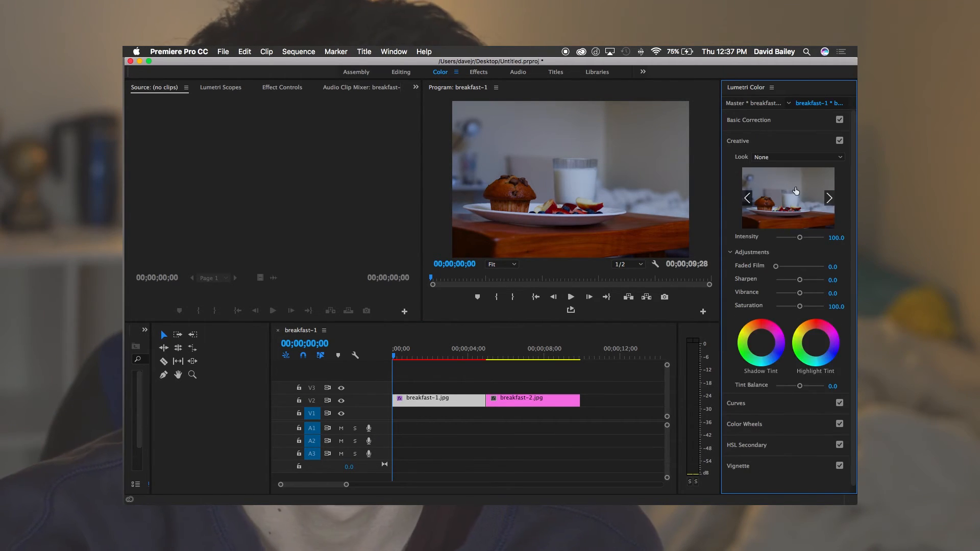
{"action": "left_click", "coordinate": [785, 157]}
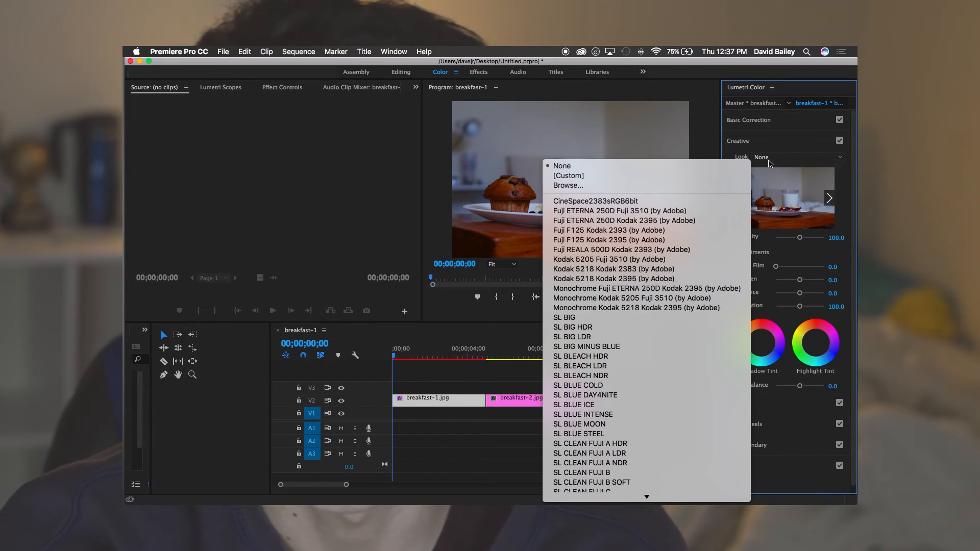
{"action": "left_click", "coordinate": [829, 199]}
{"action": "left_click", "coordinate": [830, 199]}
{"action": "left_click", "coordinate": [830, 199]}
{"action": "left_click", "coordinate": [830, 200]}
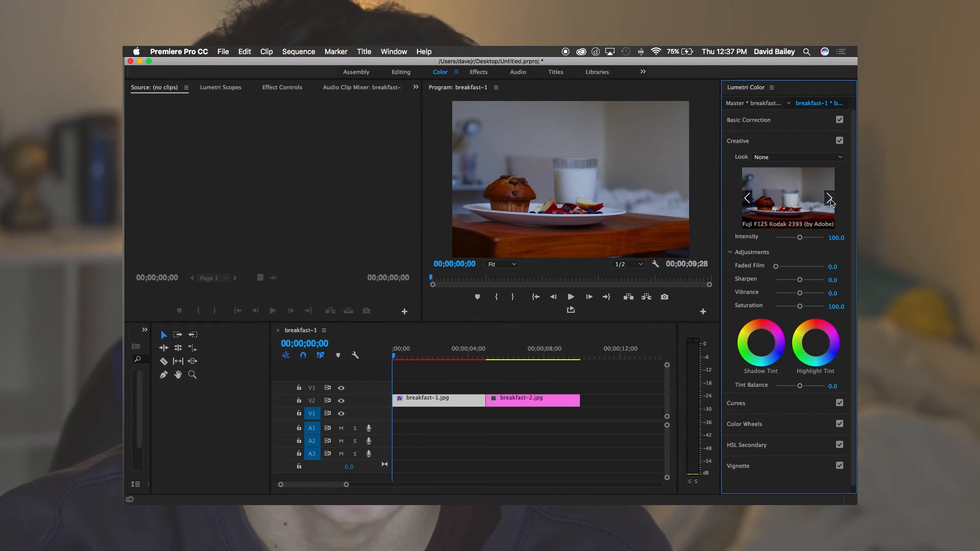
{"action": "left_click", "coordinate": [830, 199]}
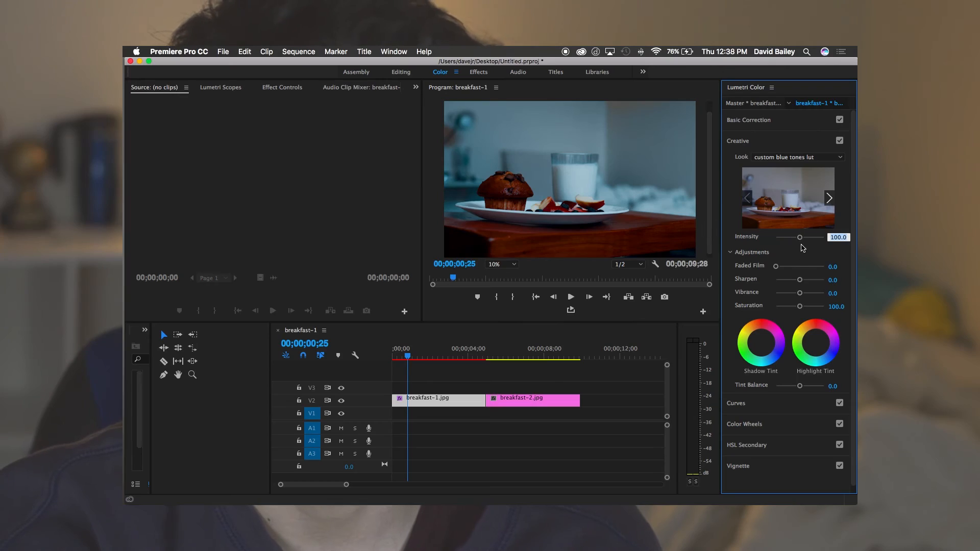
Try look intensities of 30 and 50 on the breakfast-1 clip and settle on 40
{"action": "type", "text": "30"}
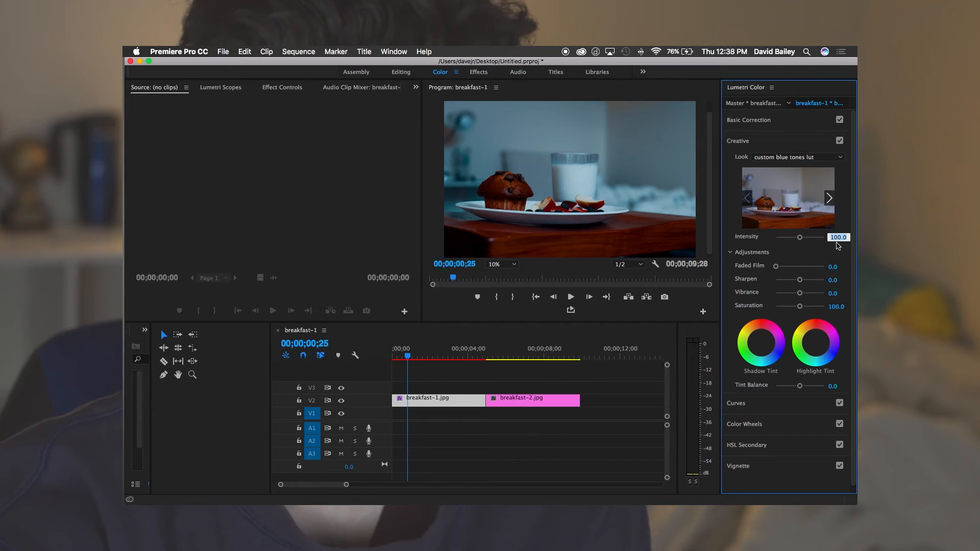
{"action": "key", "text": "Return"}
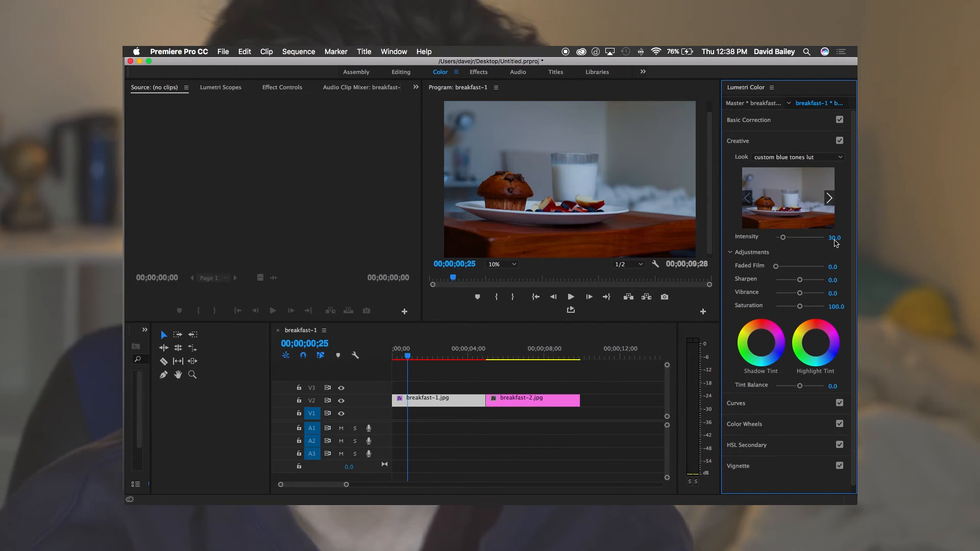
{"action": "left_click", "coordinate": [839, 238]}
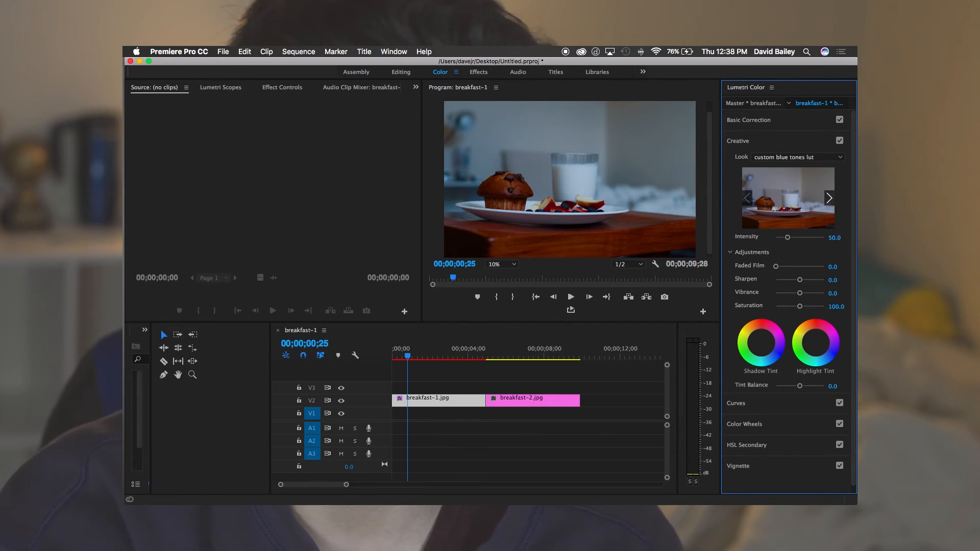
{"action": "key", "text": "Return"}
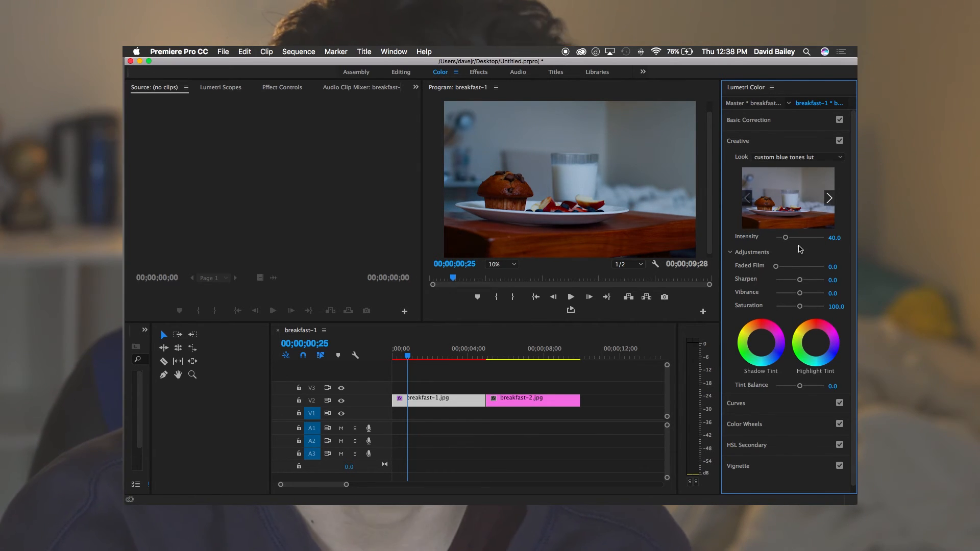
Examine the graded breakfast-1 image at 25% and 10% in an enlarged program monitor in the Editing workspace
{"action": "left_click_drag", "start_coordinate": [377, 213], "coordinate": [263, 213]}
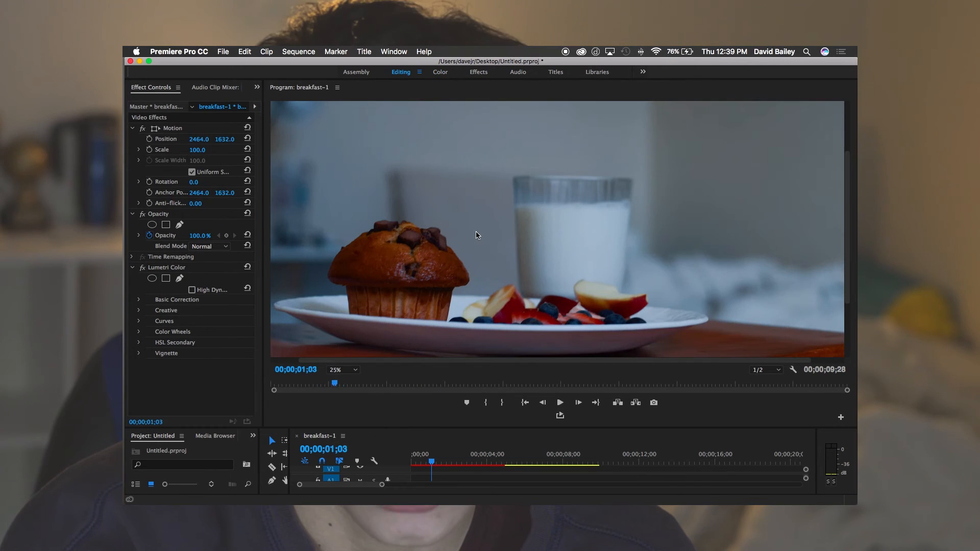
{"action": "key", "text": "Left"}
{"action": "key", "text": "Left"}
{"action": "key", "text": "Left"}
{"action": "key", "text": "Left"}
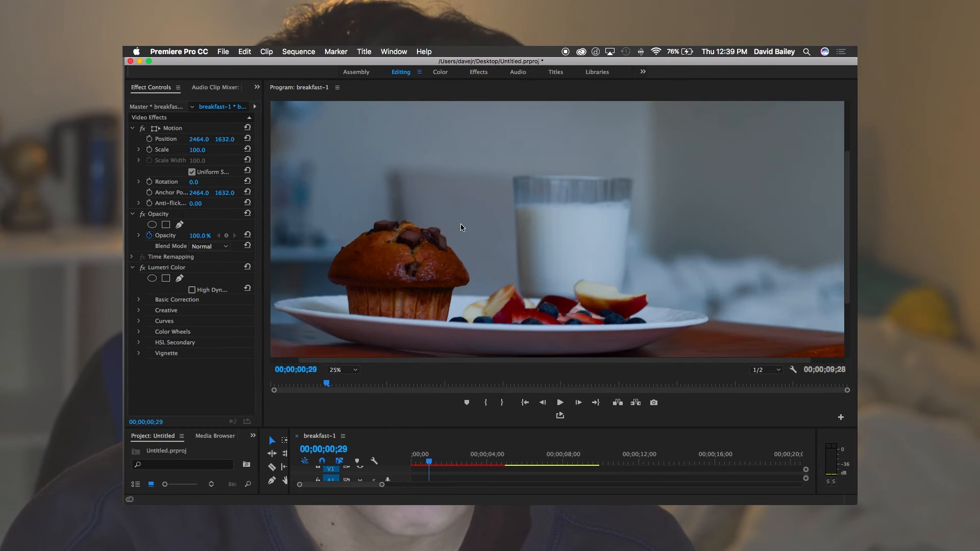
{"action": "left_click", "coordinate": [459, 225]}
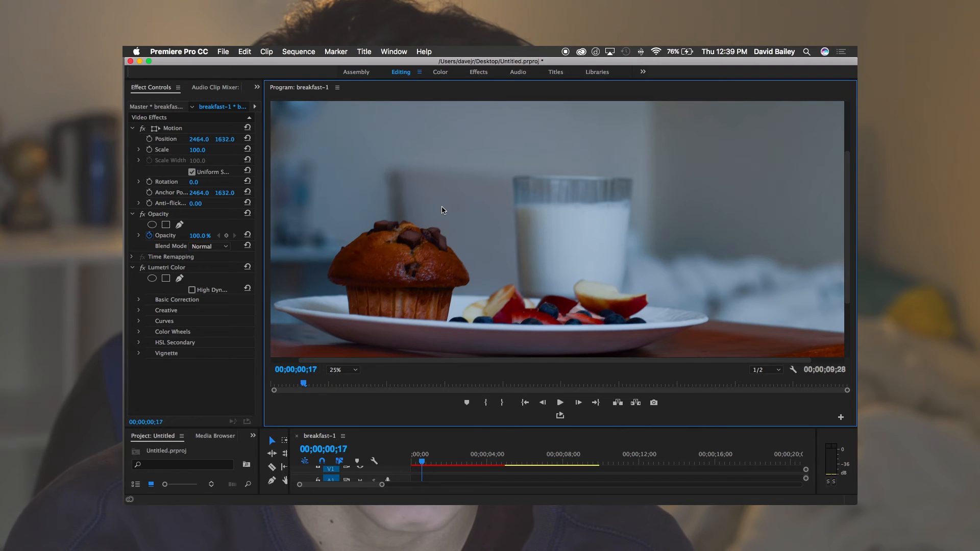
{"action": "key", "text": "Right"}
{"action": "key", "text": "minus"}
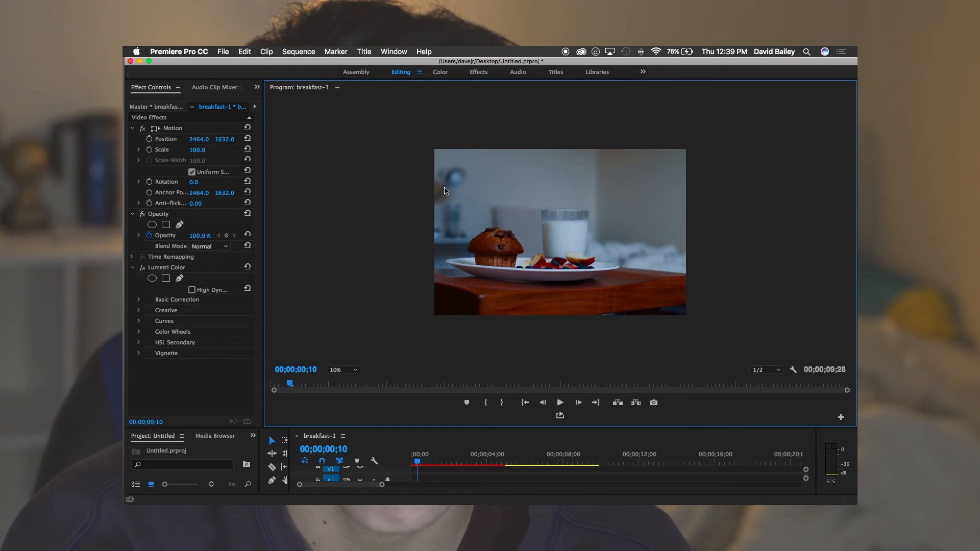
Set the look's intensity to 37 and Faded Film to about 45.7 in the Color workspace, and return to the Editing workspace
{"action": "left_click", "coordinate": [441, 74]}
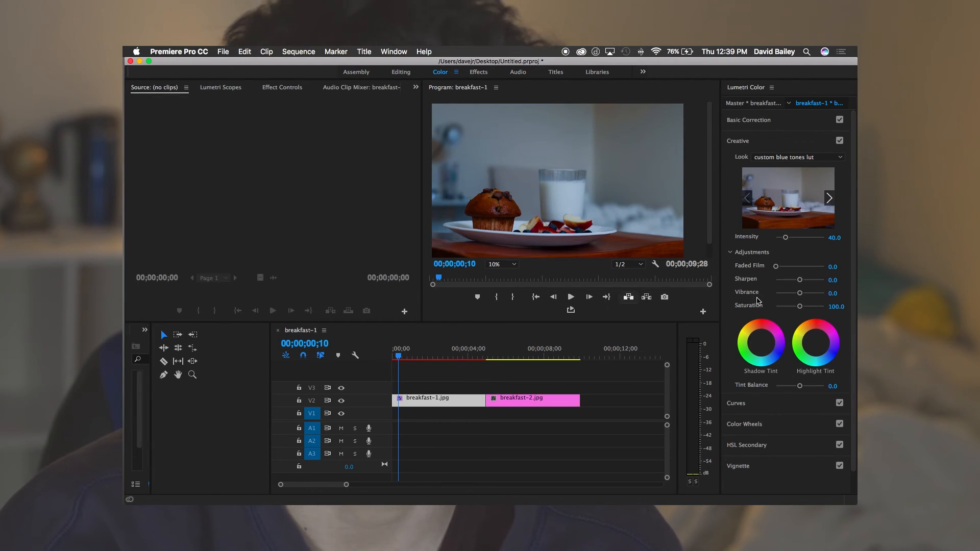
{"action": "left_click", "coordinate": [838, 238]}
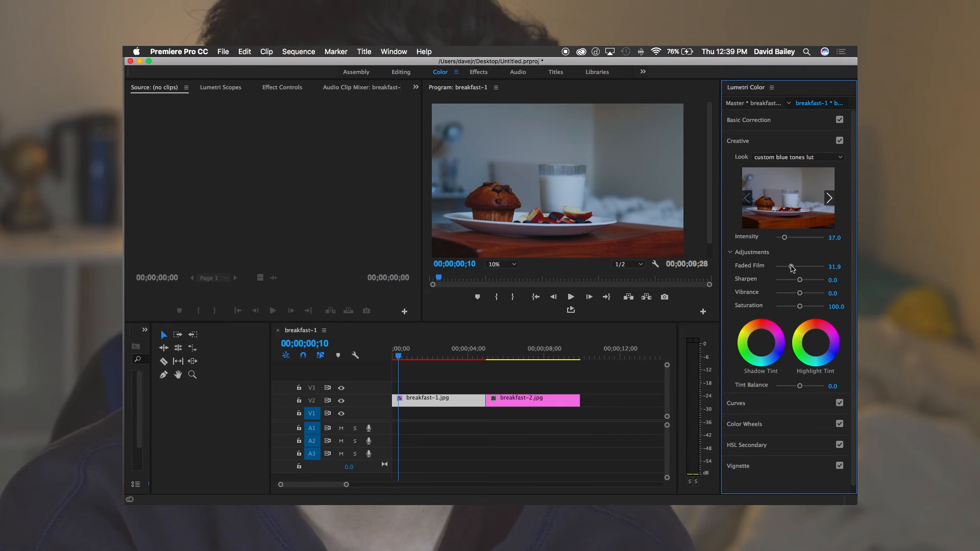
{"action": "left_click_drag", "start_coordinate": [789, 266], "coordinate": [798, 266]}
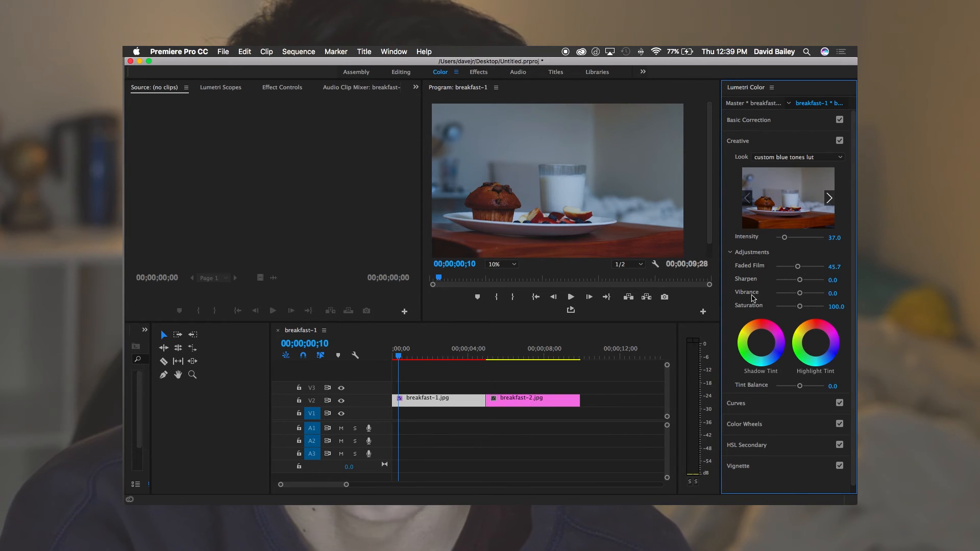
{"action": "left_click", "coordinate": [402, 72]}
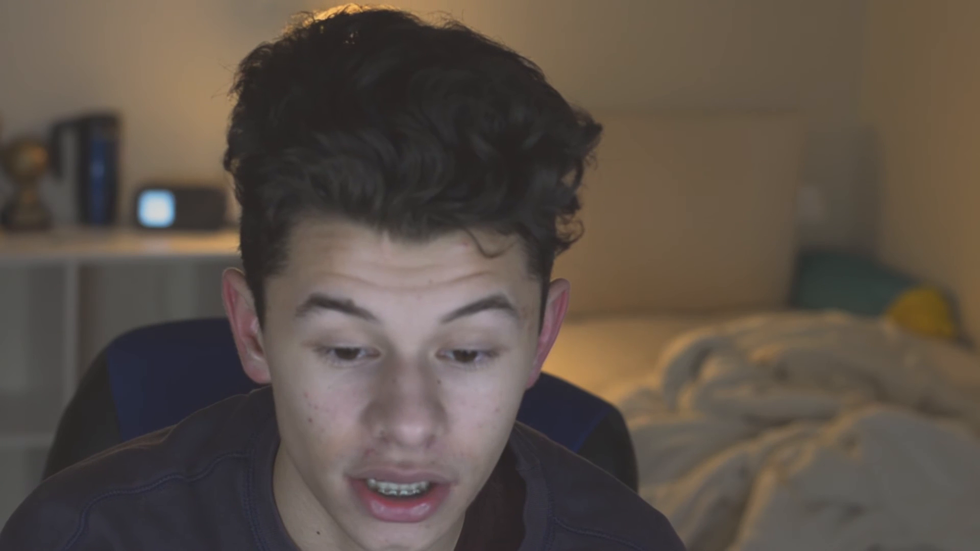